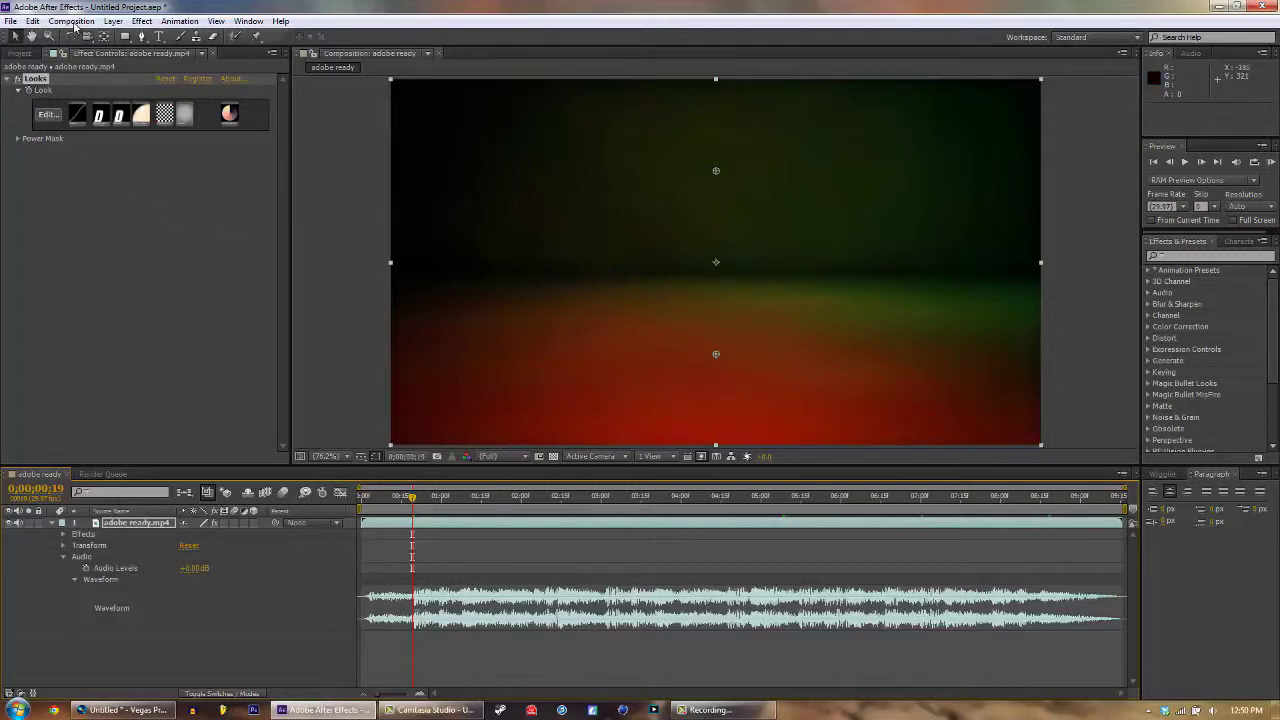
- Create a new adjustment layer above the adobe ready.mp4 footage
left_click(74, 22)
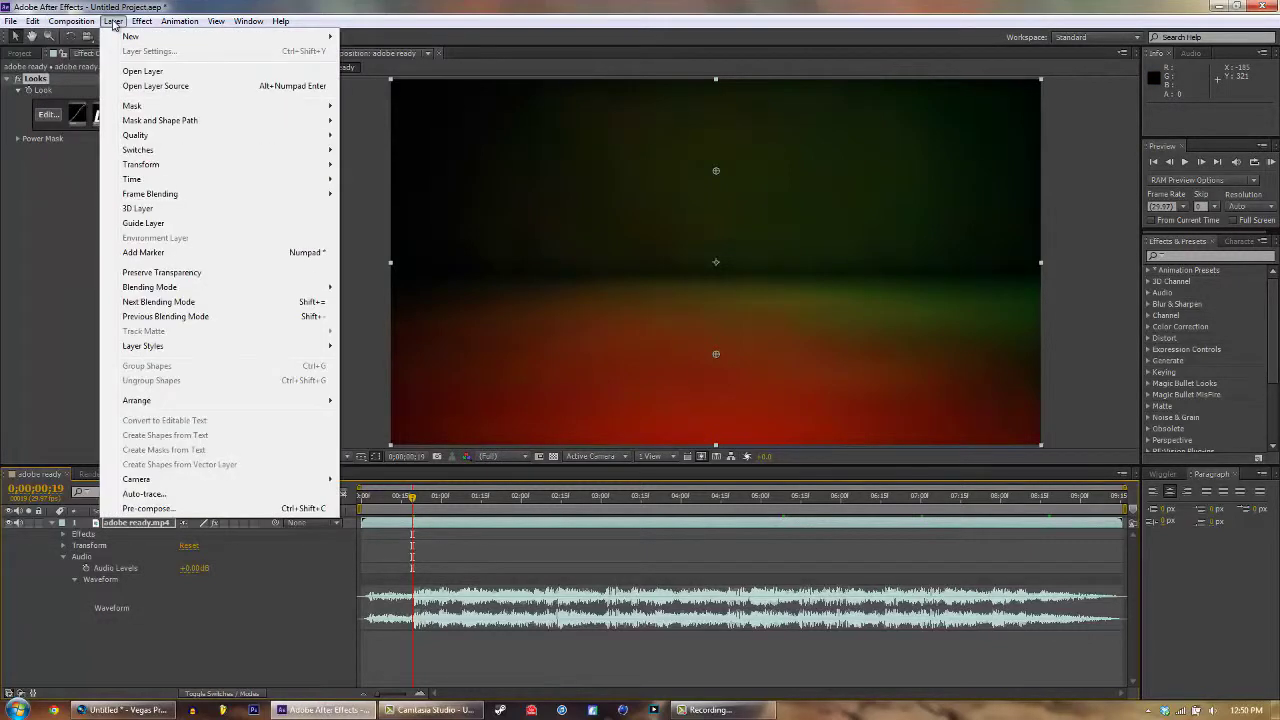
left_click(89, 22)
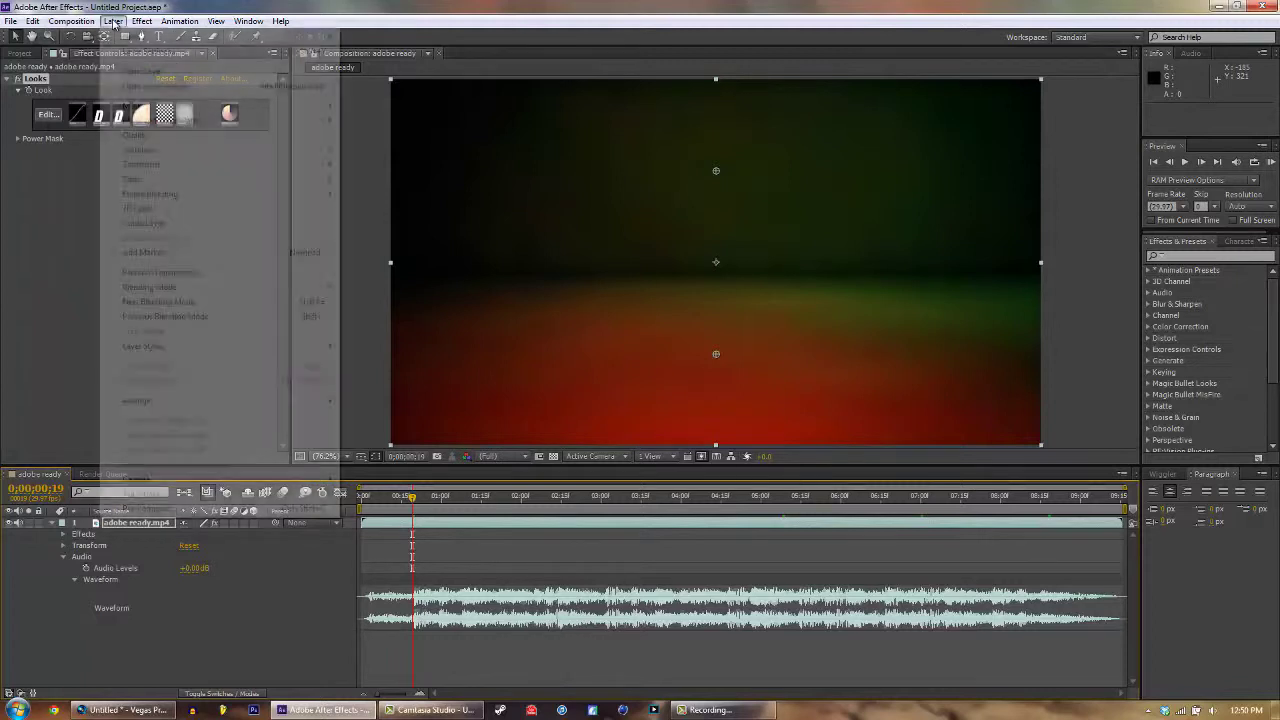
left_click(115, 22)
mouse_move(216, 40)
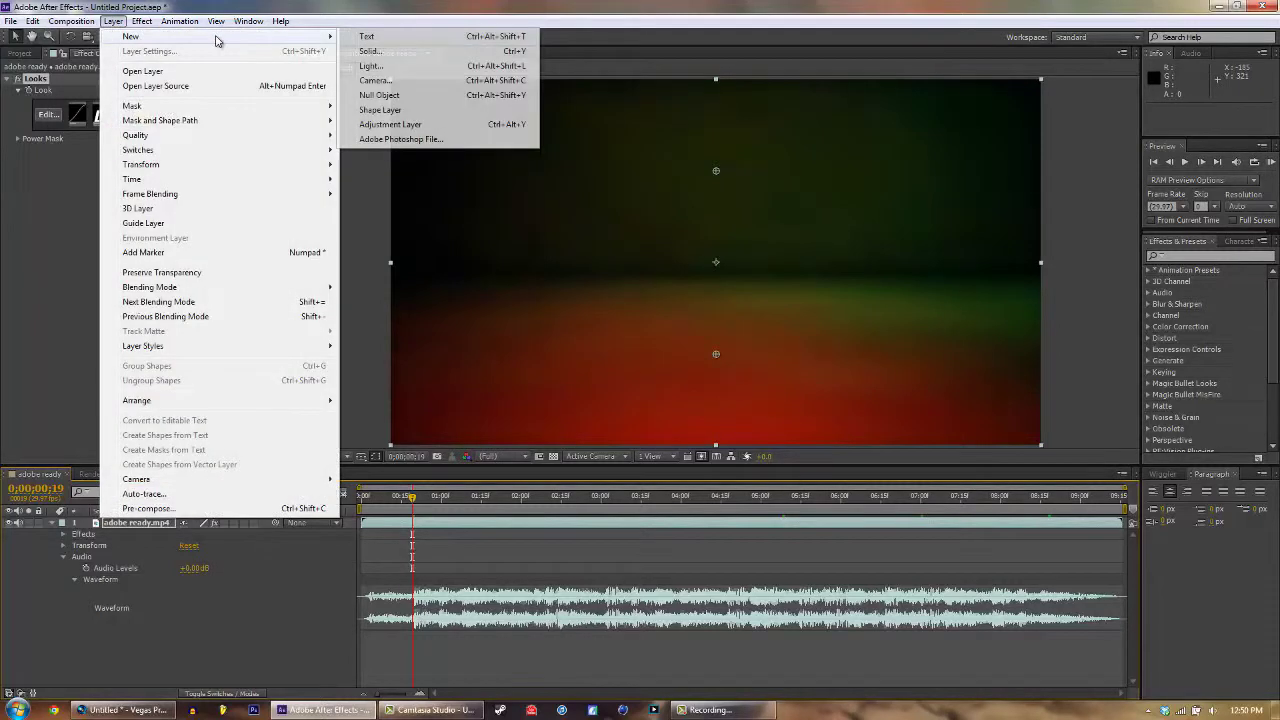
left_click(395, 124)
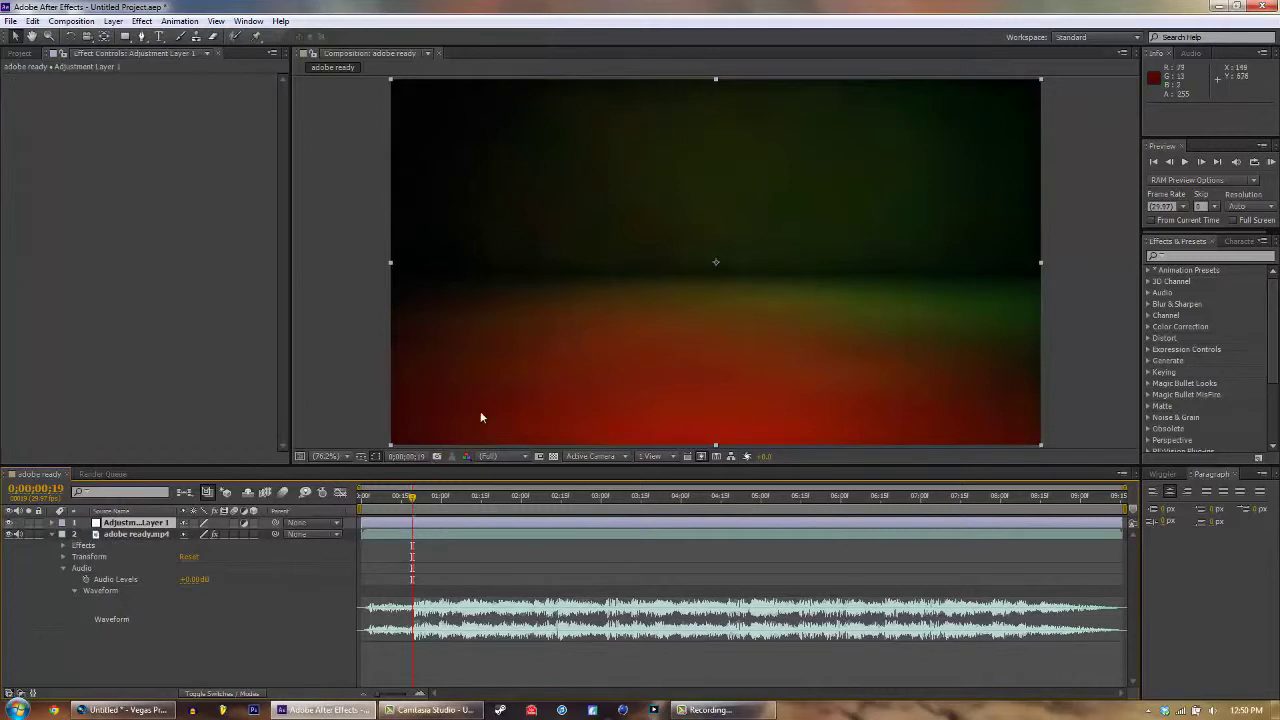
- Apply CC Lens, found by searching 'cc le', to Adjustment Layer 1 and set its Size to 0
left_click(1183, 256)
type("cc")
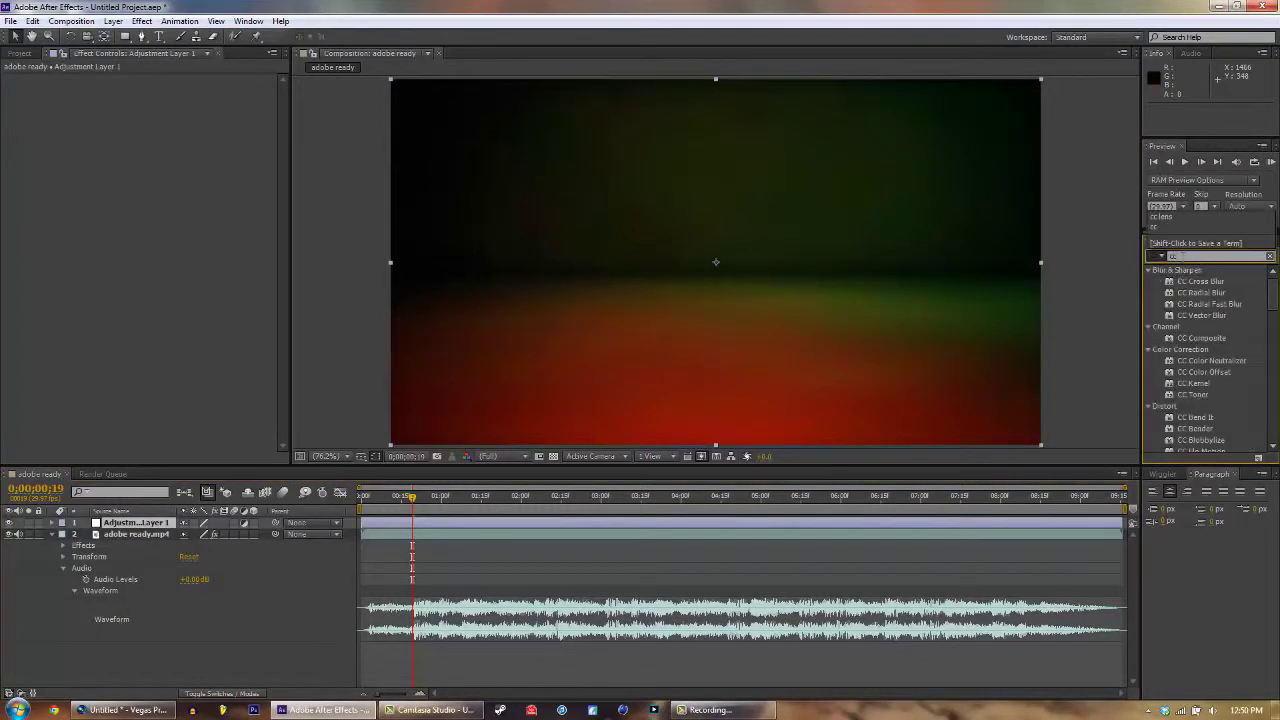
type(" le")
left_click_drag(1193, 282, 138, 525)
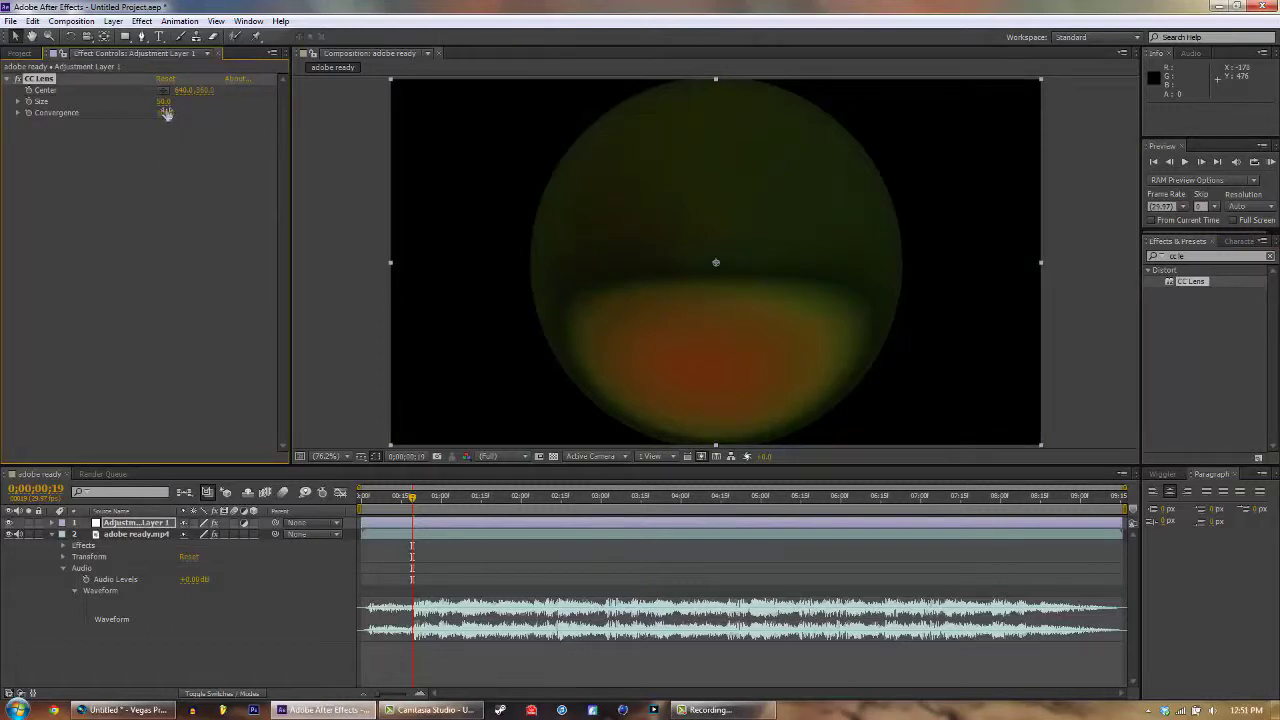
left_click_drag(166, 106, 268, 106)
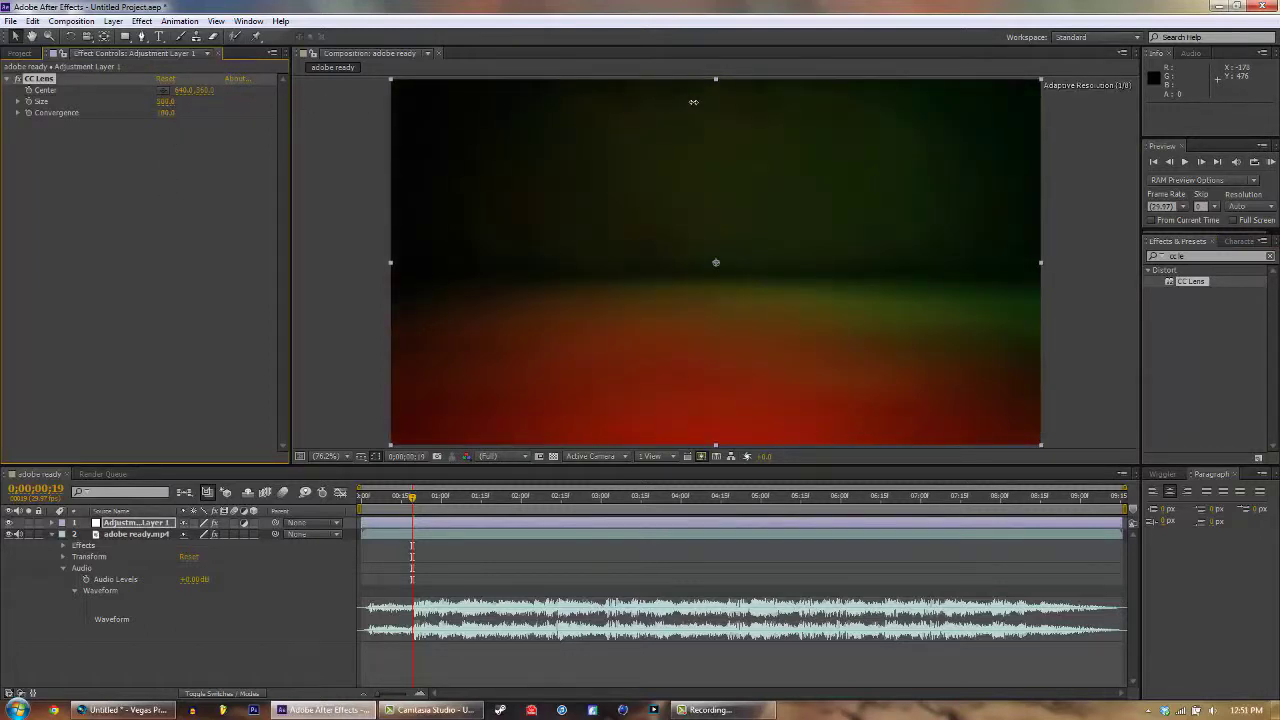
left_click_drag(572, 126, 86, 164)
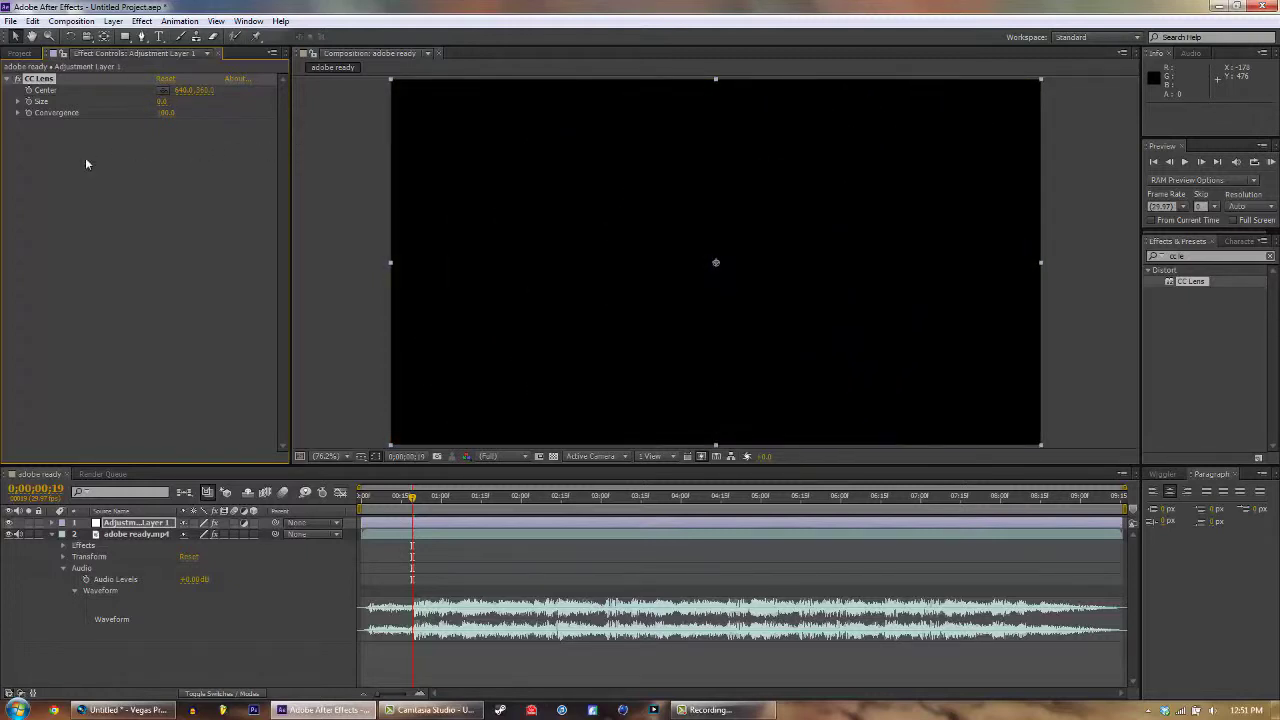
left_click(145, 527)
- Delete Adjustment Layer 1 and duplicate the adobe ready.mp4 layer with copy and paste
key("Delete")
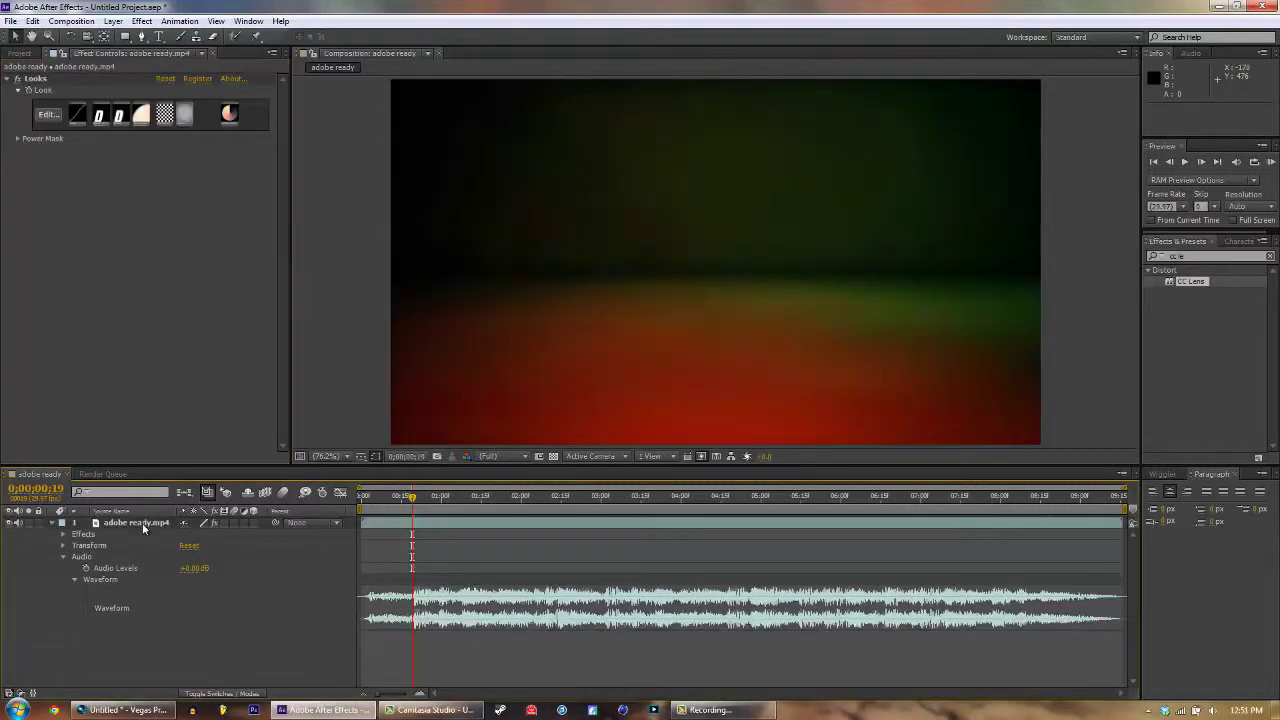
left_click(142, 523)
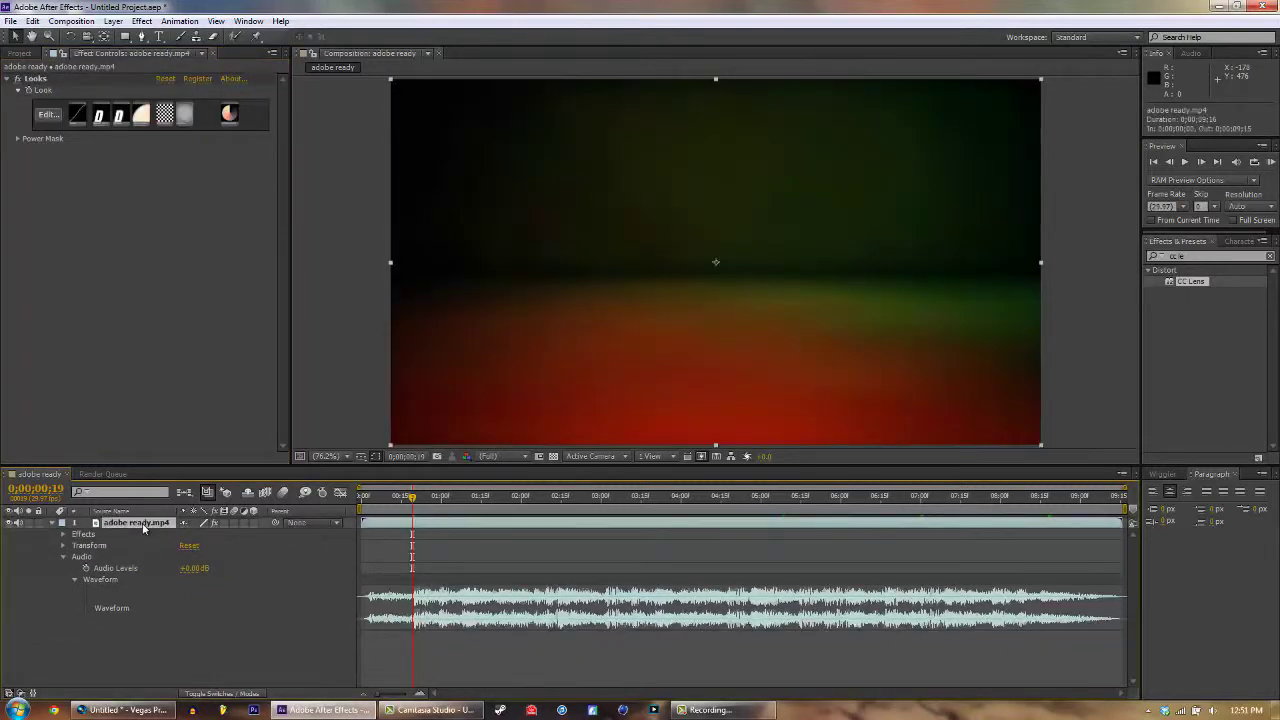
key("ctrl+c")
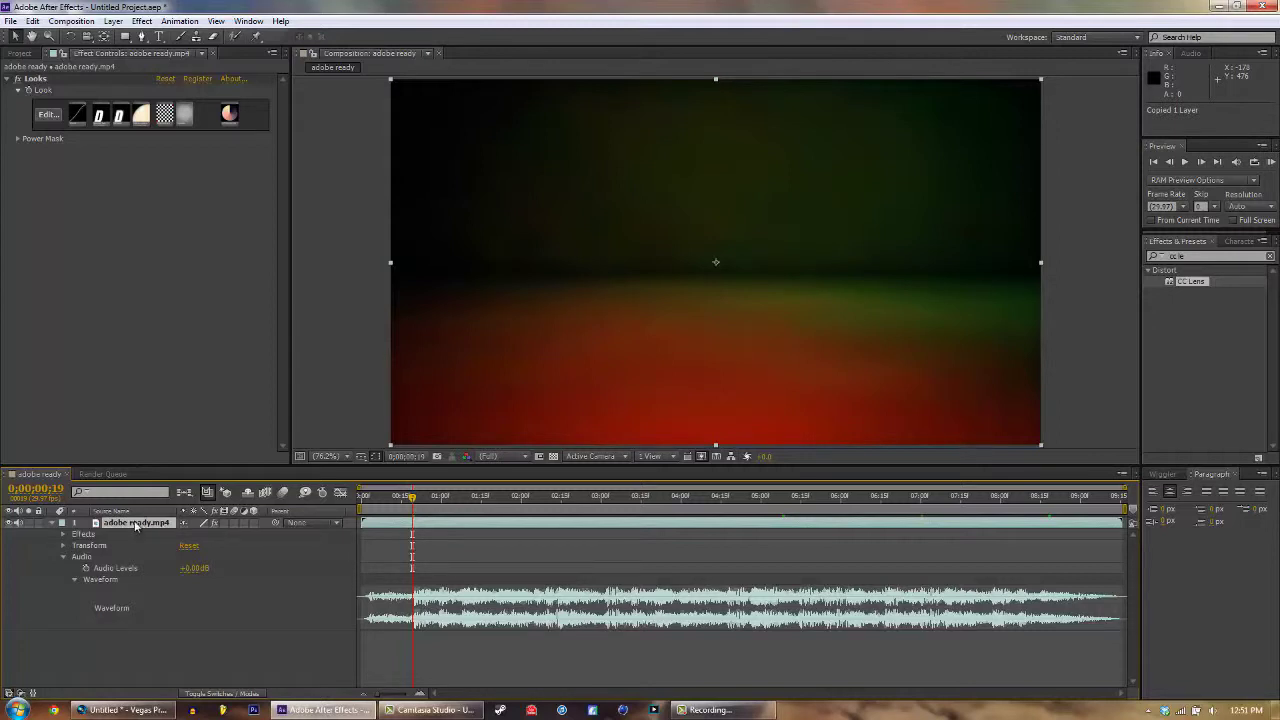
key("ctrl+v")
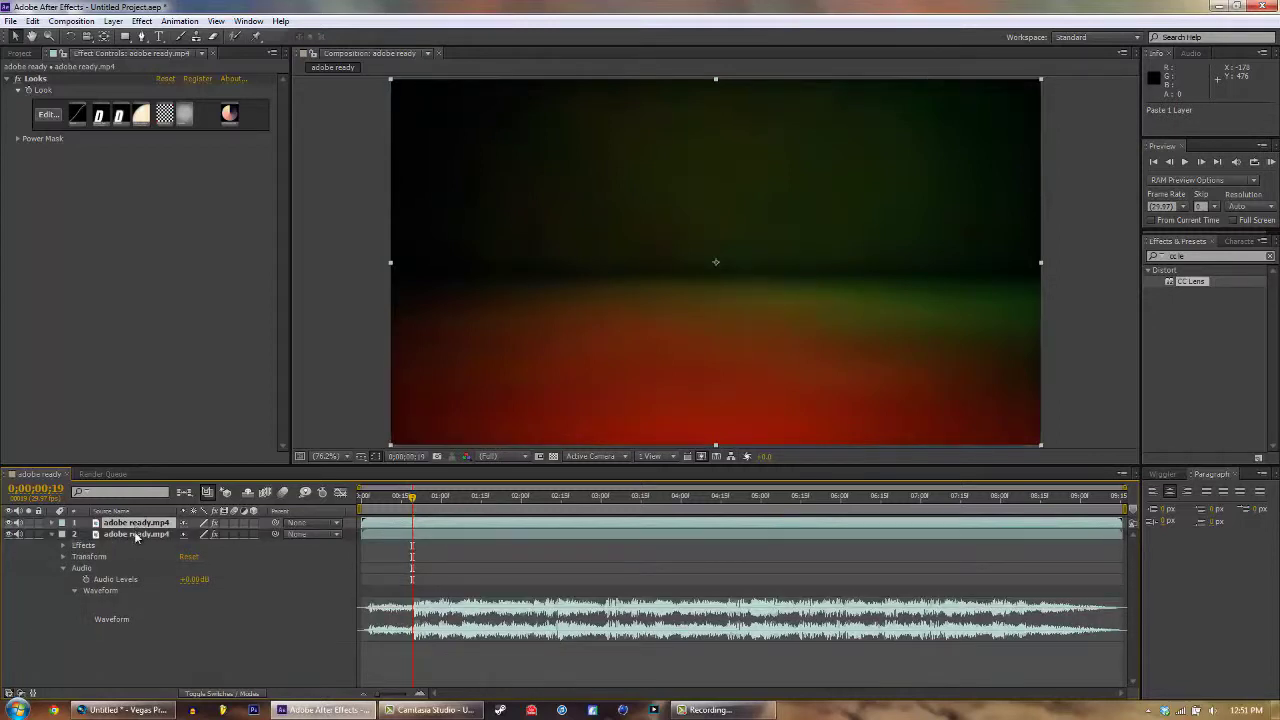
- Apply CC Lens to the top adobe ready.mp4 layer
left_click(136, 523)
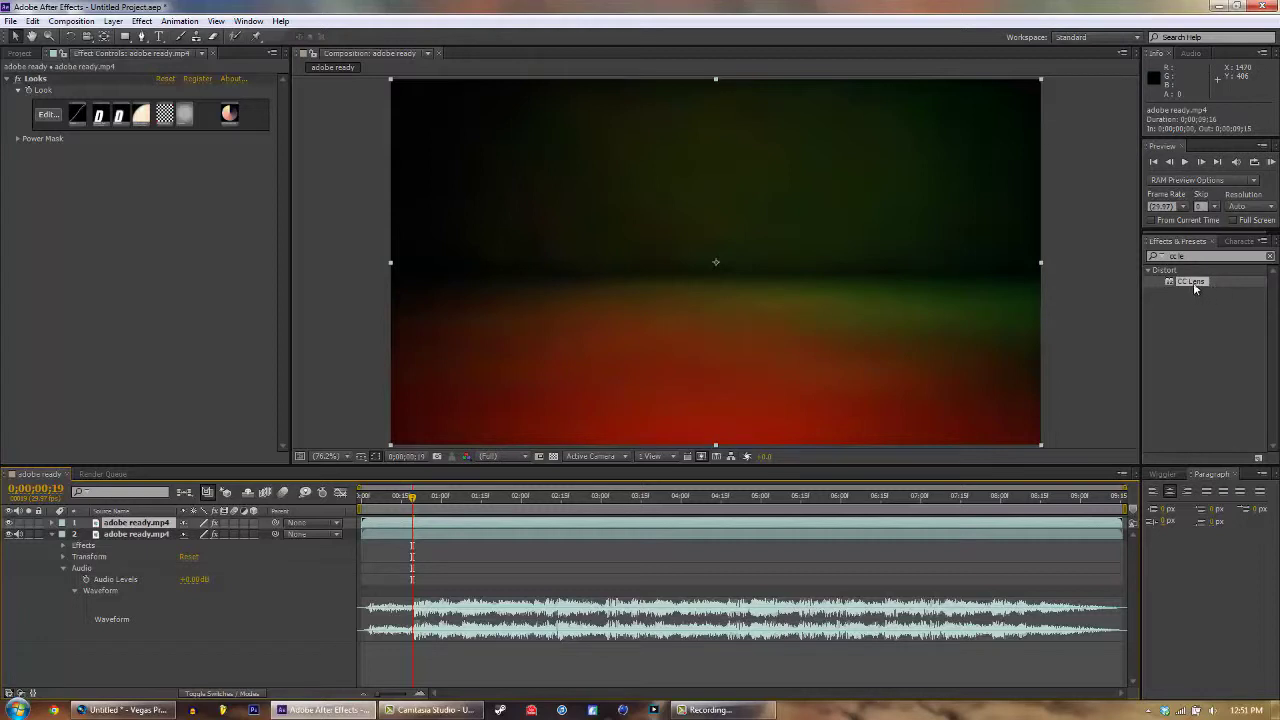
left_click_drag(1195, 284, 140, 524)
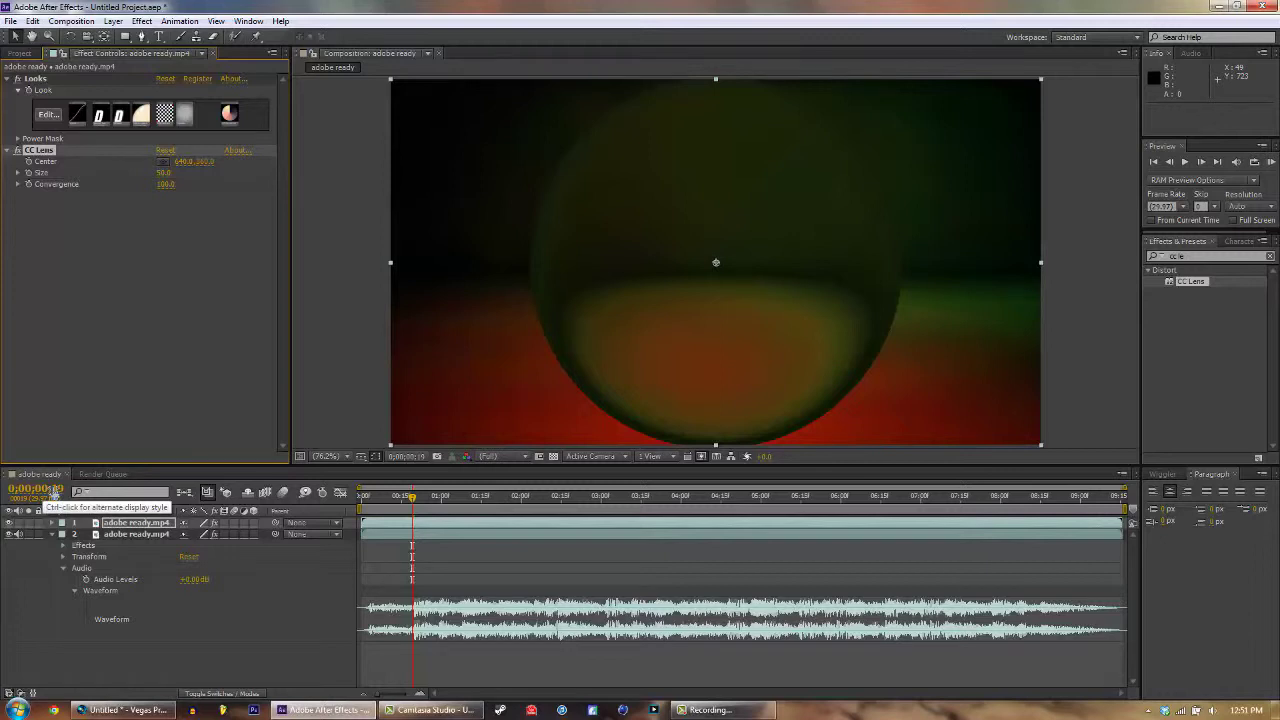
left_click(55, 489)
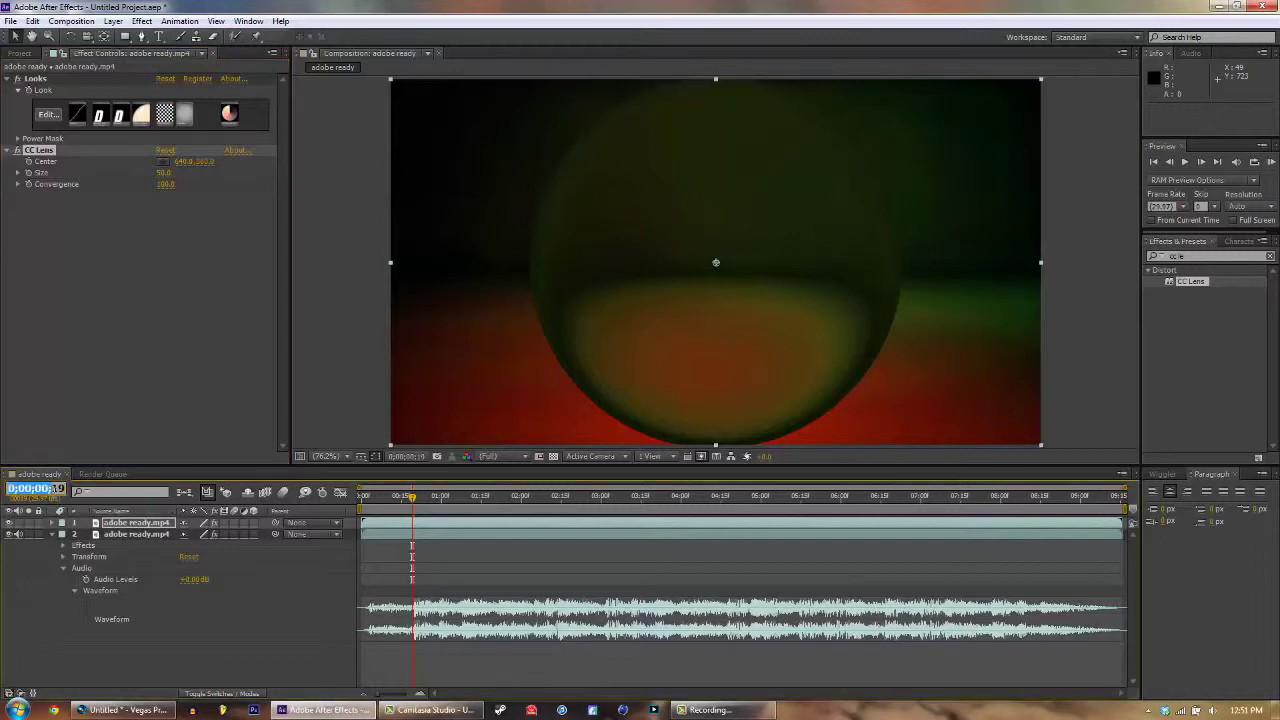
- Move the current time to about two seconds into the composition
key("Return")
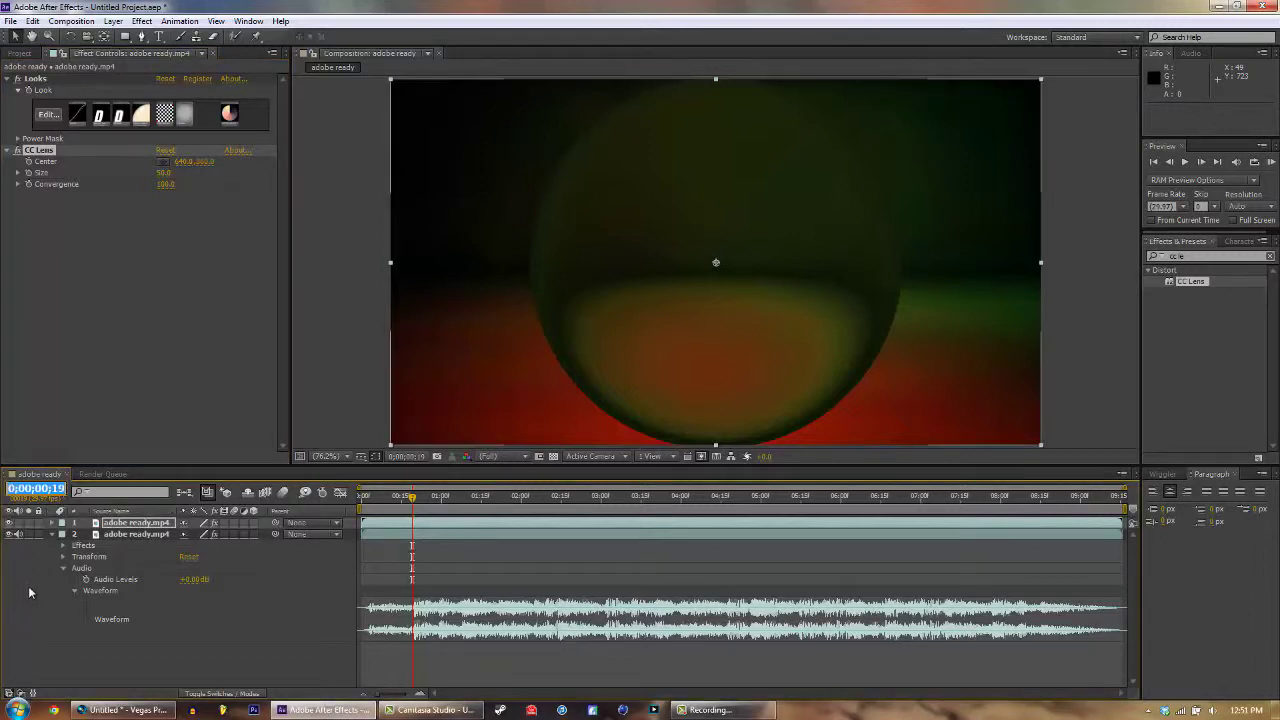
left_click(31, 591)
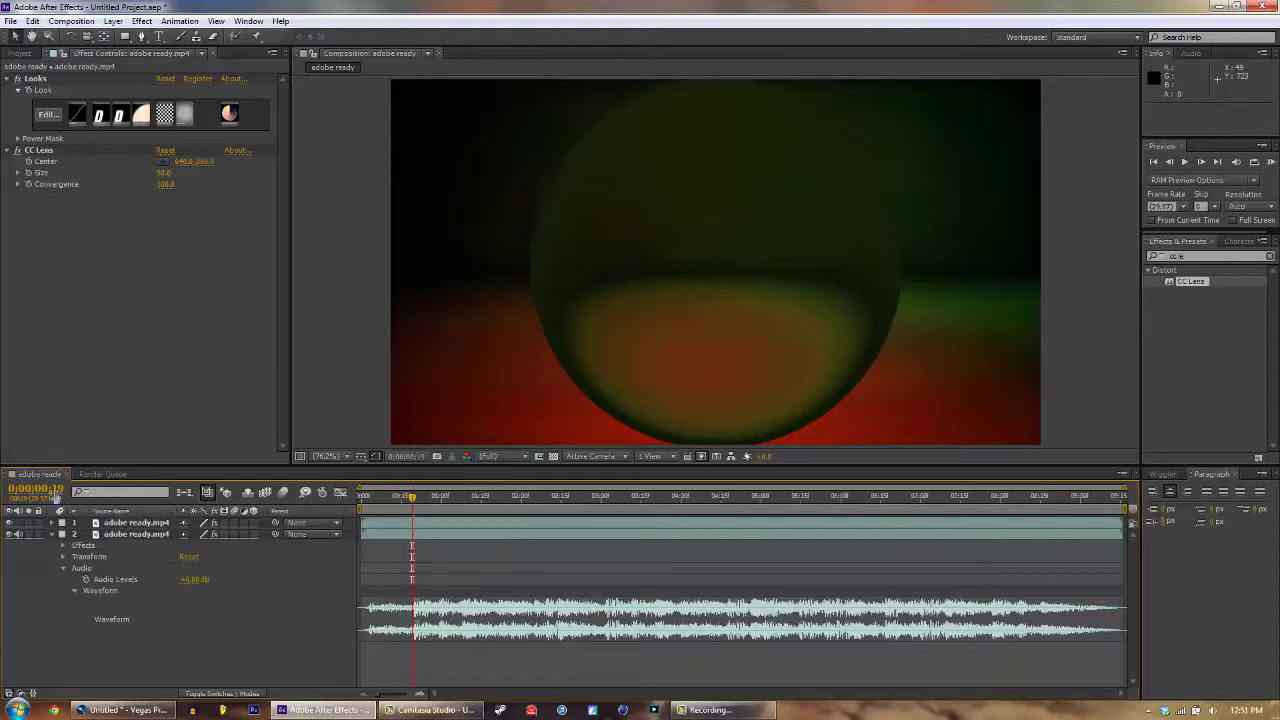
left_click_drag(412, 495, 507, 510)
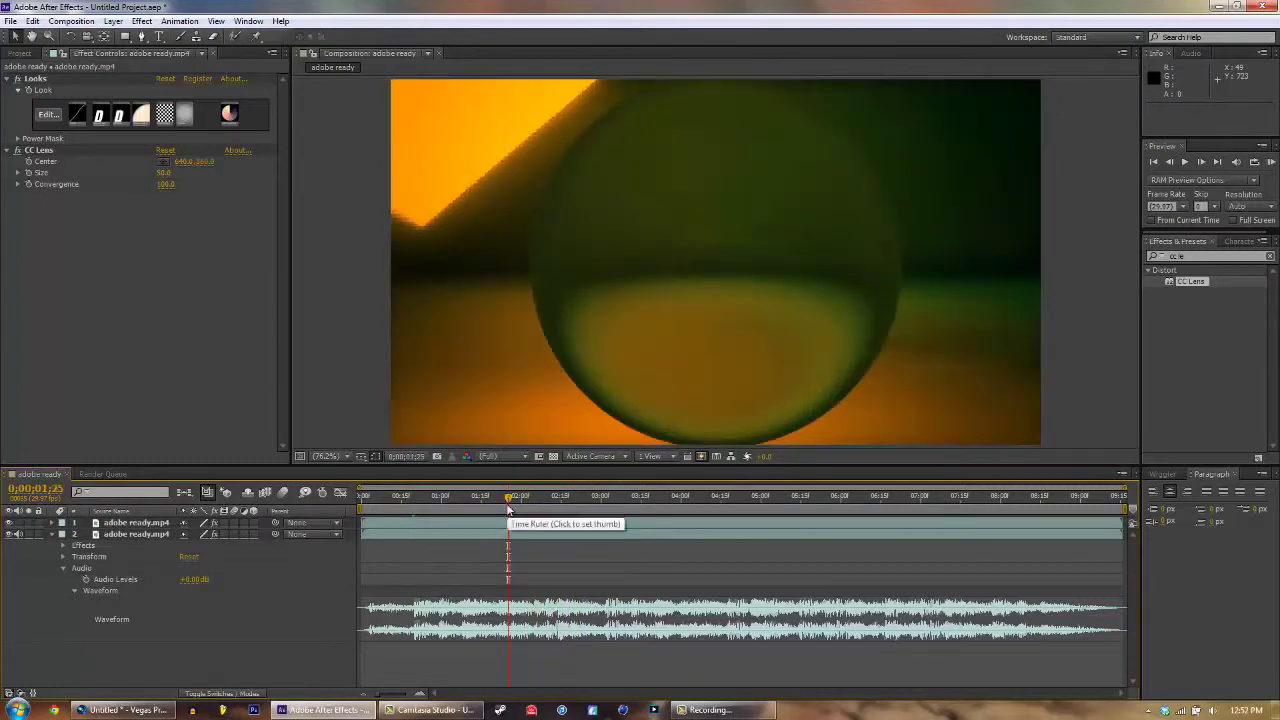
- Raise the top layer's CC Lens Size to 500, then return to the composition start
left_click(395, 366)
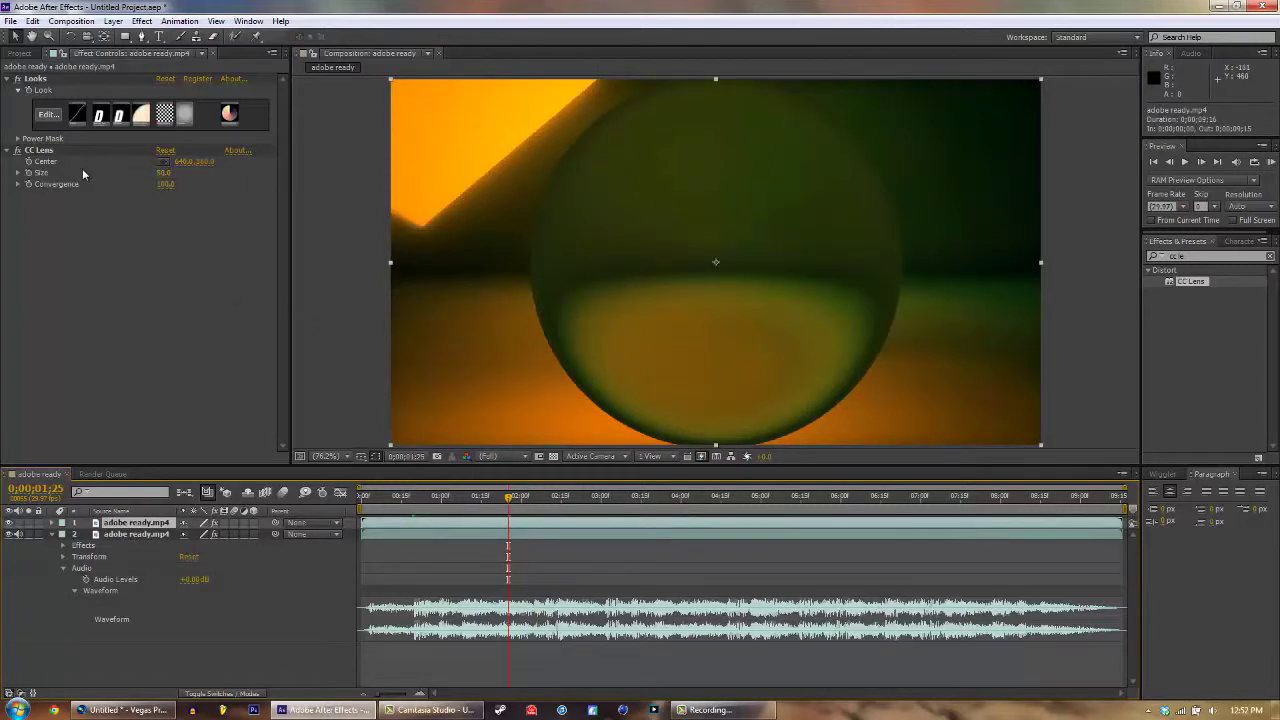
left_click(29, 175)
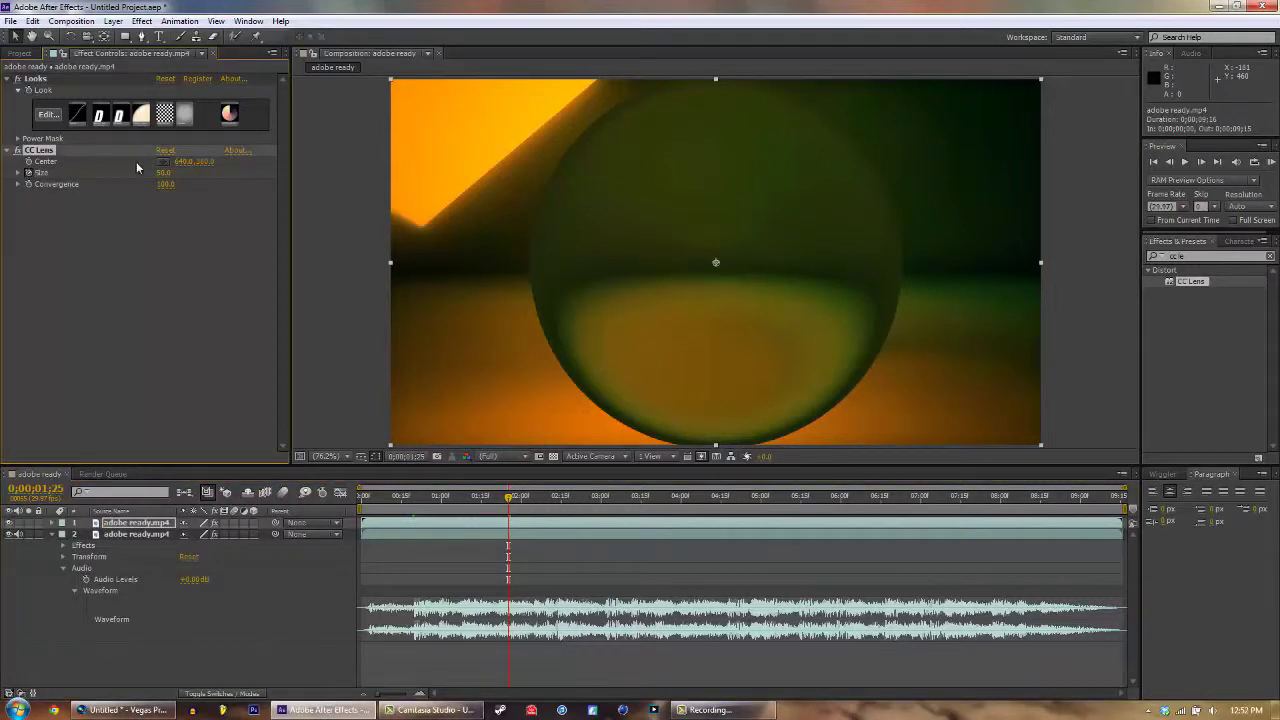
left_click_drag(164, 173, 300, 173)
left_click_drag(404, 177, 669, 175)
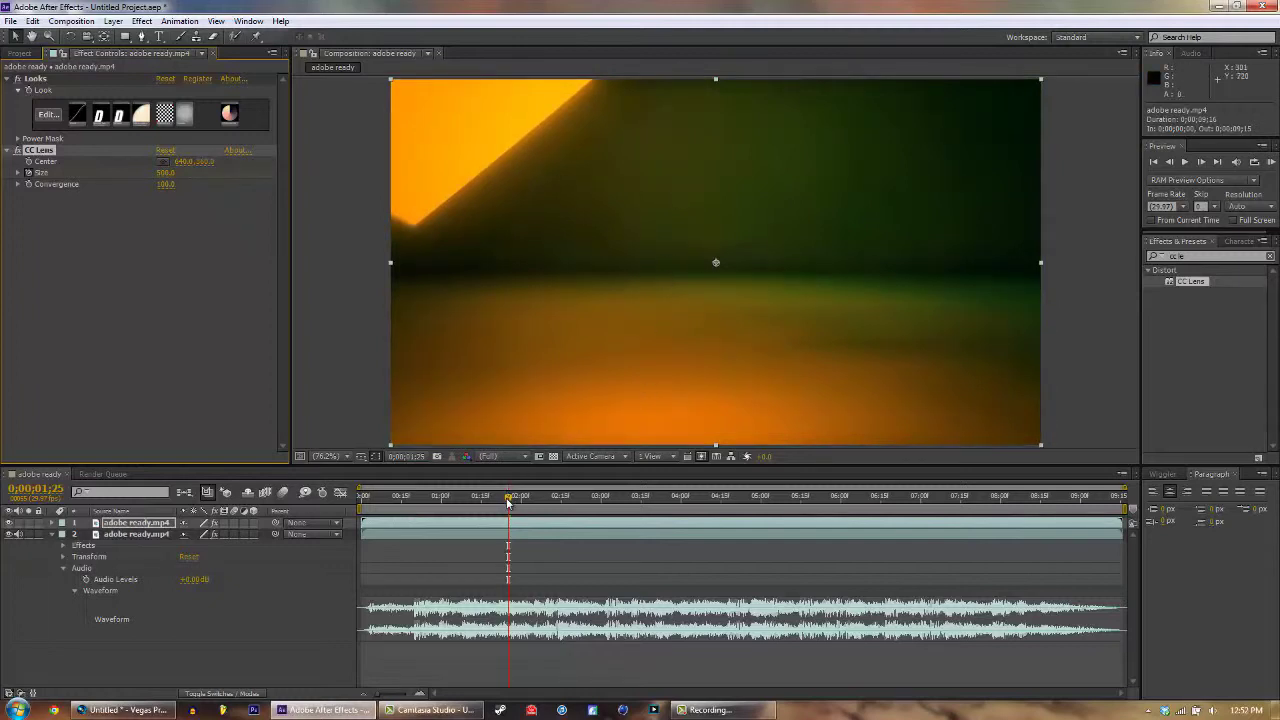
left_click(362, 497)
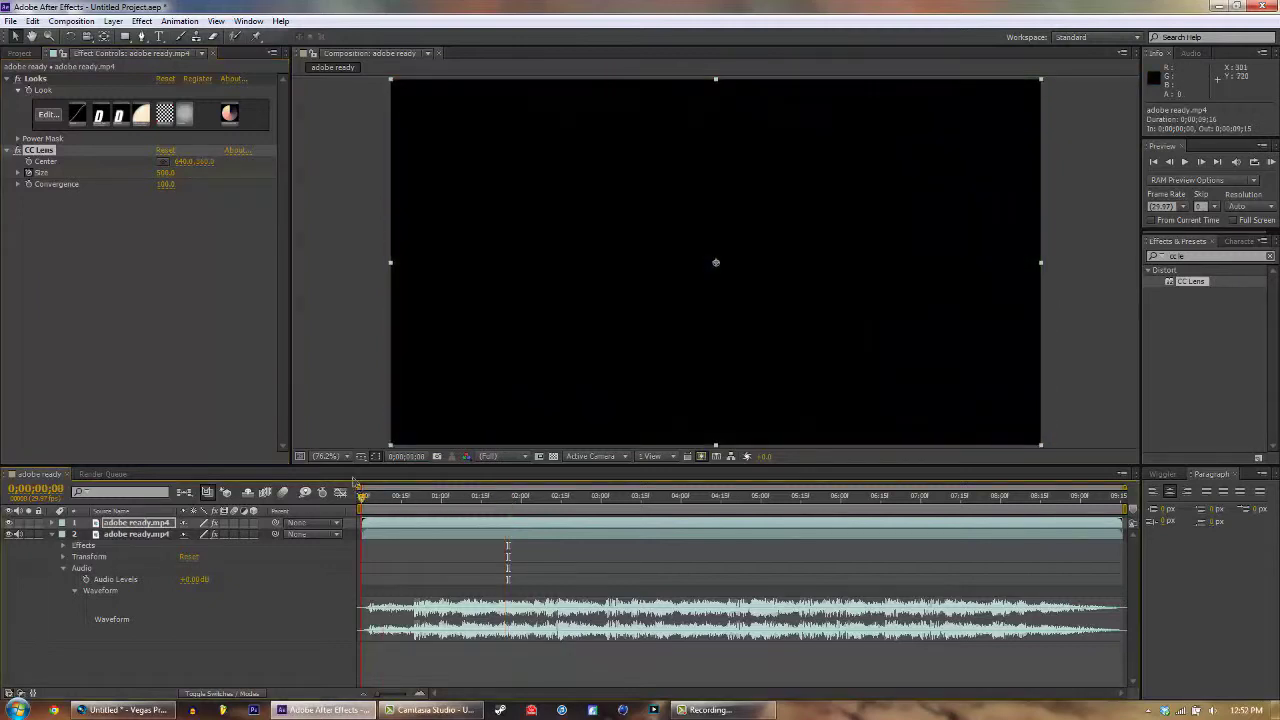
- Lower CC Lens Size from 500 through 433 and 75 to 0, ending at 0;00;00;00
left_click_drag(166, 179, 113, 179)
left_click_drag(363, 500, 409, 496)
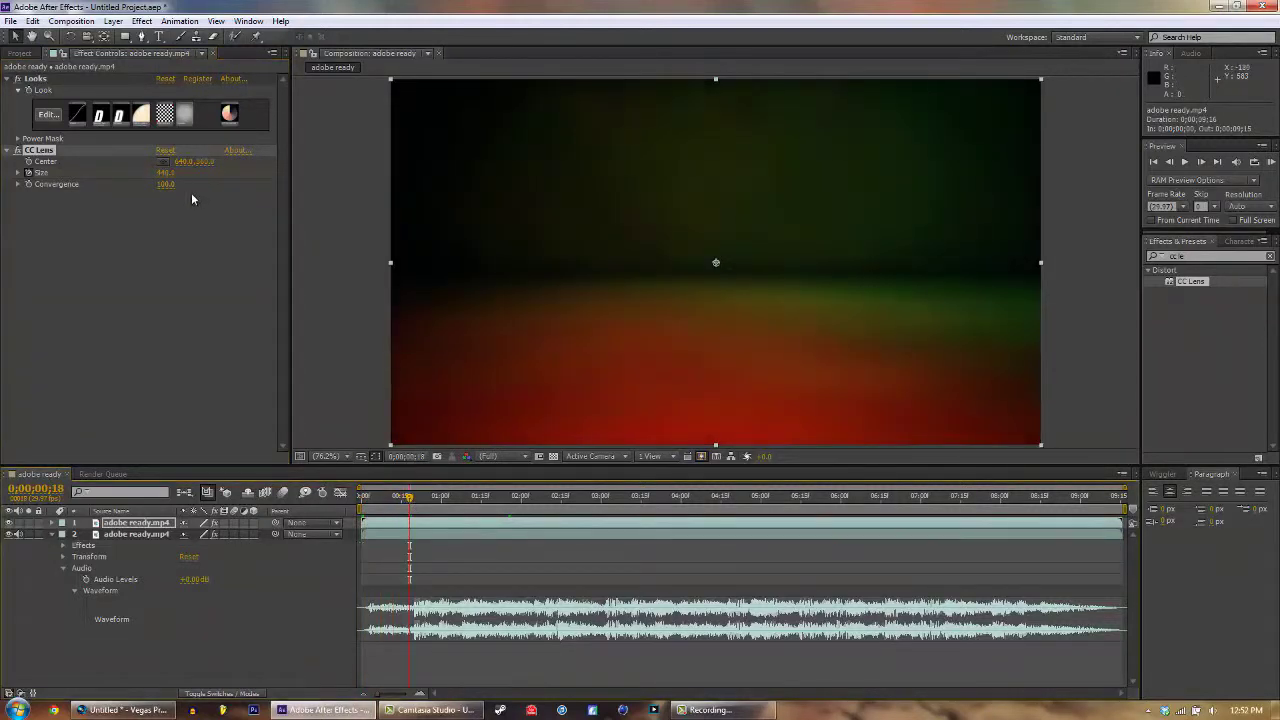
left_click_drag(163, 172, 125, 173)
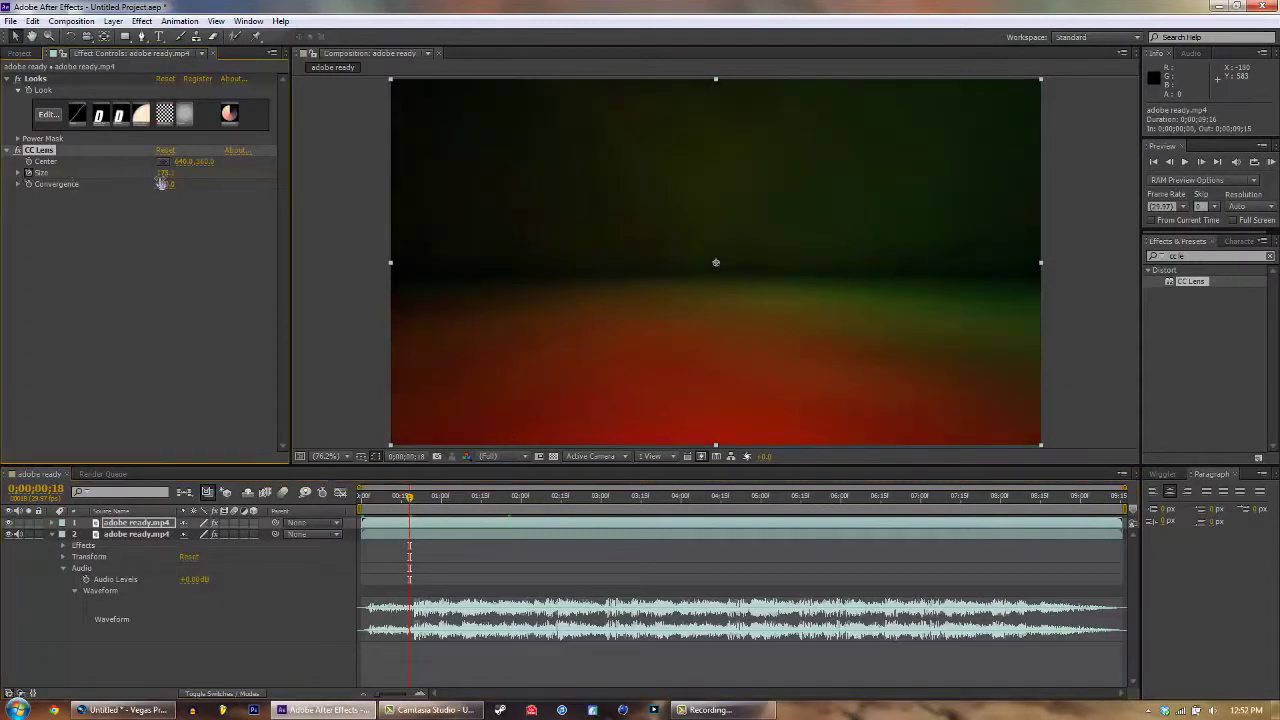
mouse_move(97, 179)
left_mouse_down()
mouse_move(46, 180)
mouse_move(108, 184)
left_mouse_up()
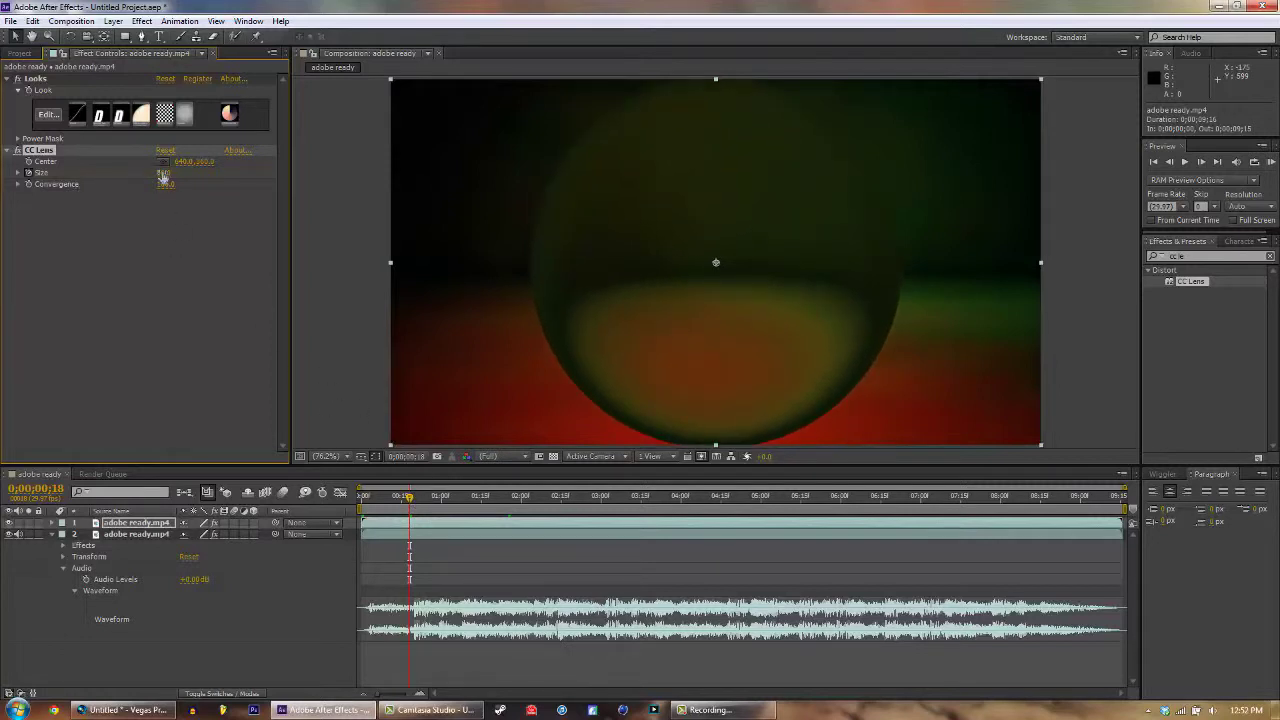
left_click_drag(163, 172, 102, 173)
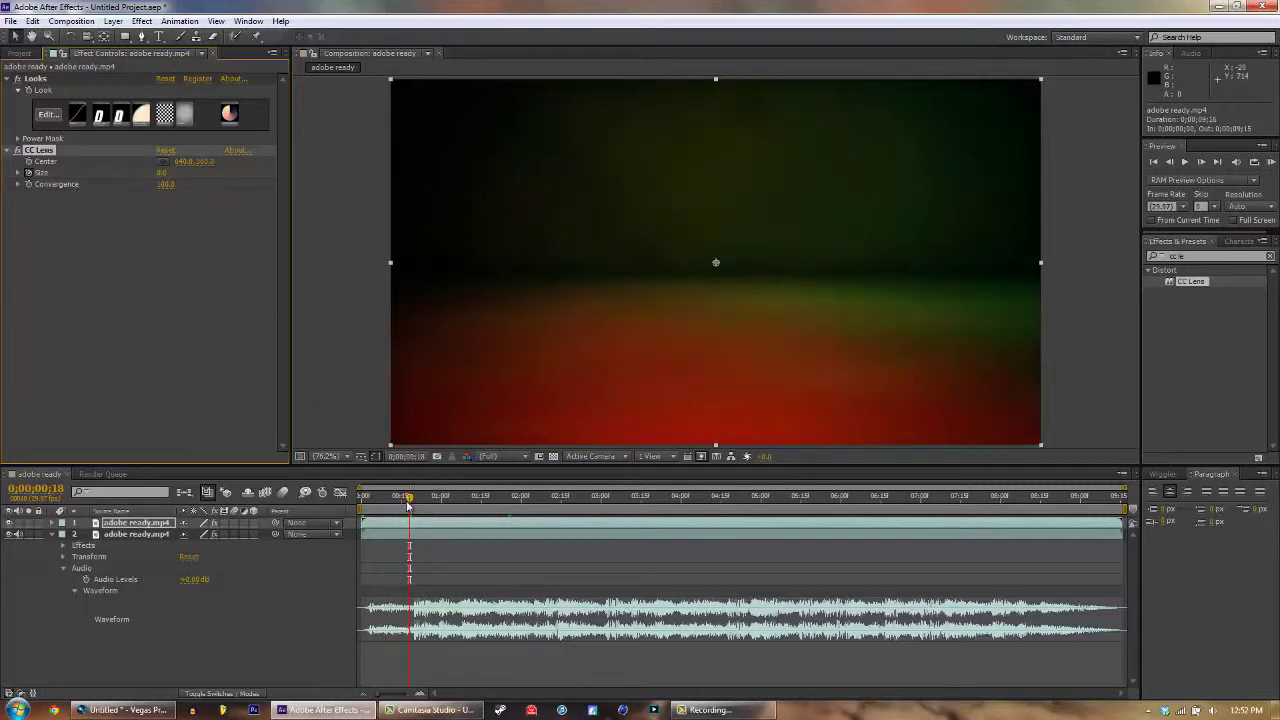
left_click_drag(408, 501, 362, 500)
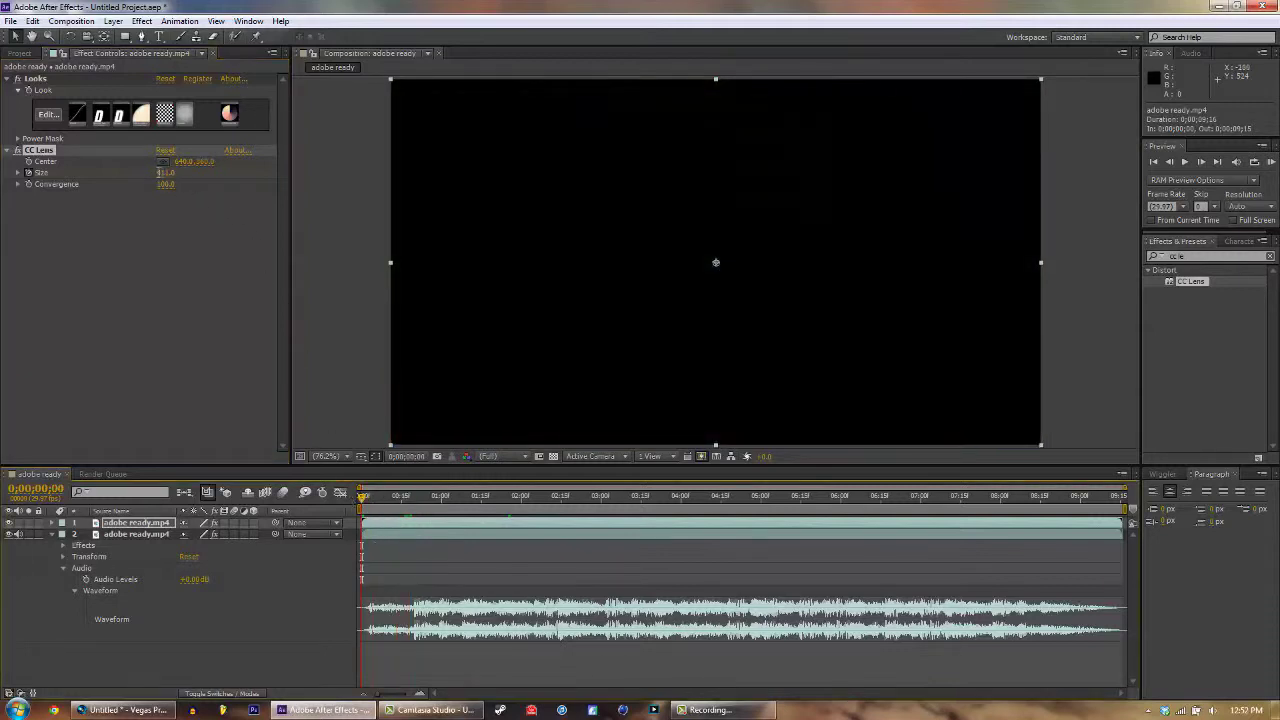
left_click(164, 173)
- Commit the CC Lens Size value and view the distorted footage at about three seconds
key("Return")
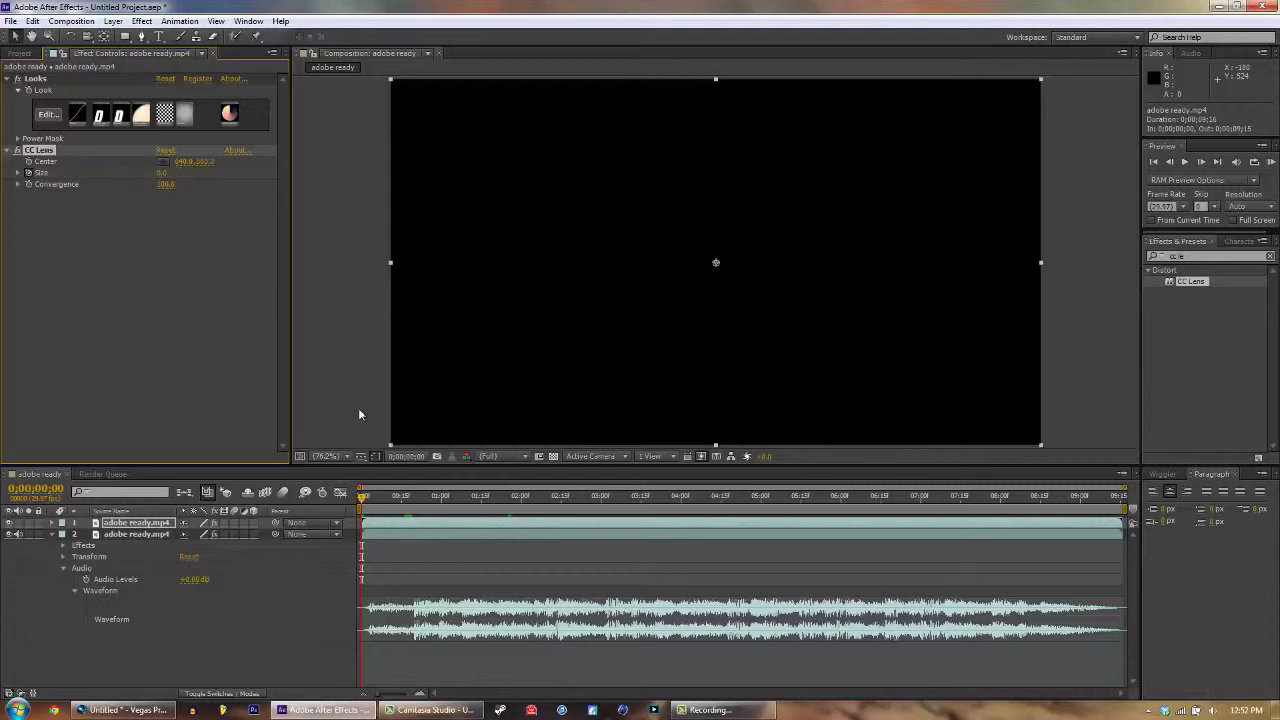
left_click_drag(389, 498, 606, 519)
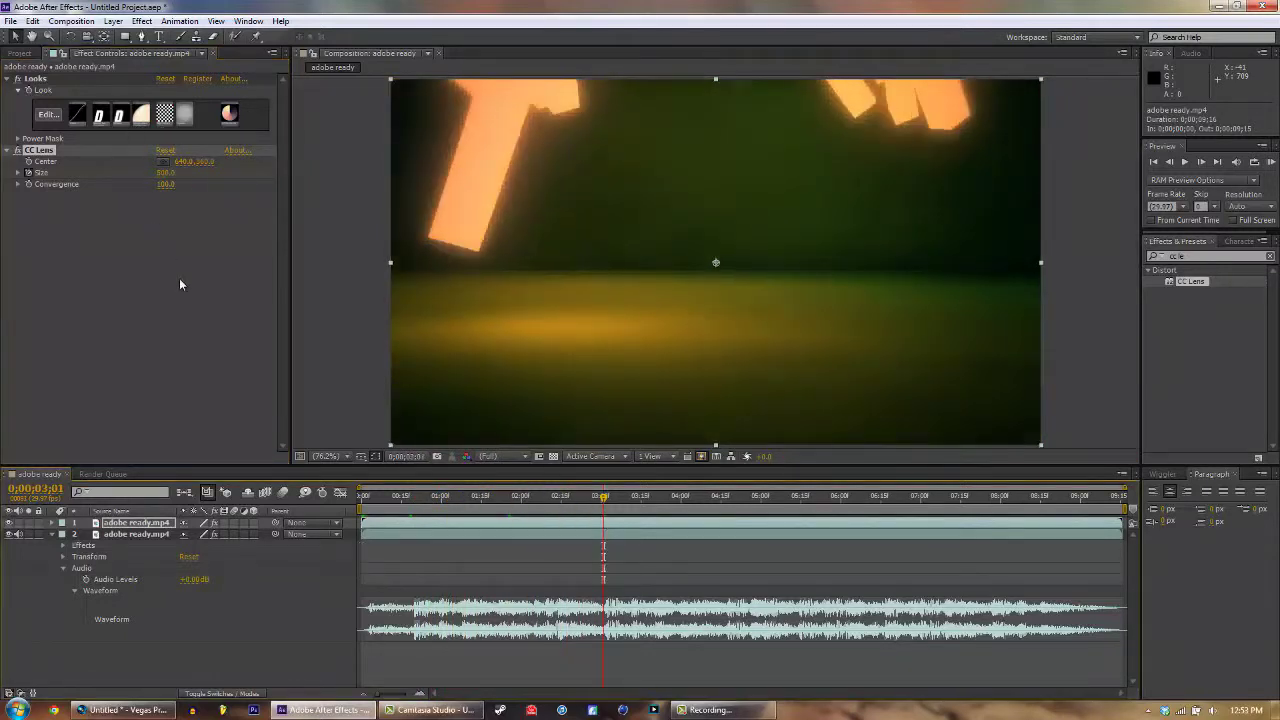
- Delete the CC Lens effect and the duplicate top footage layer
left_click(46, 152)
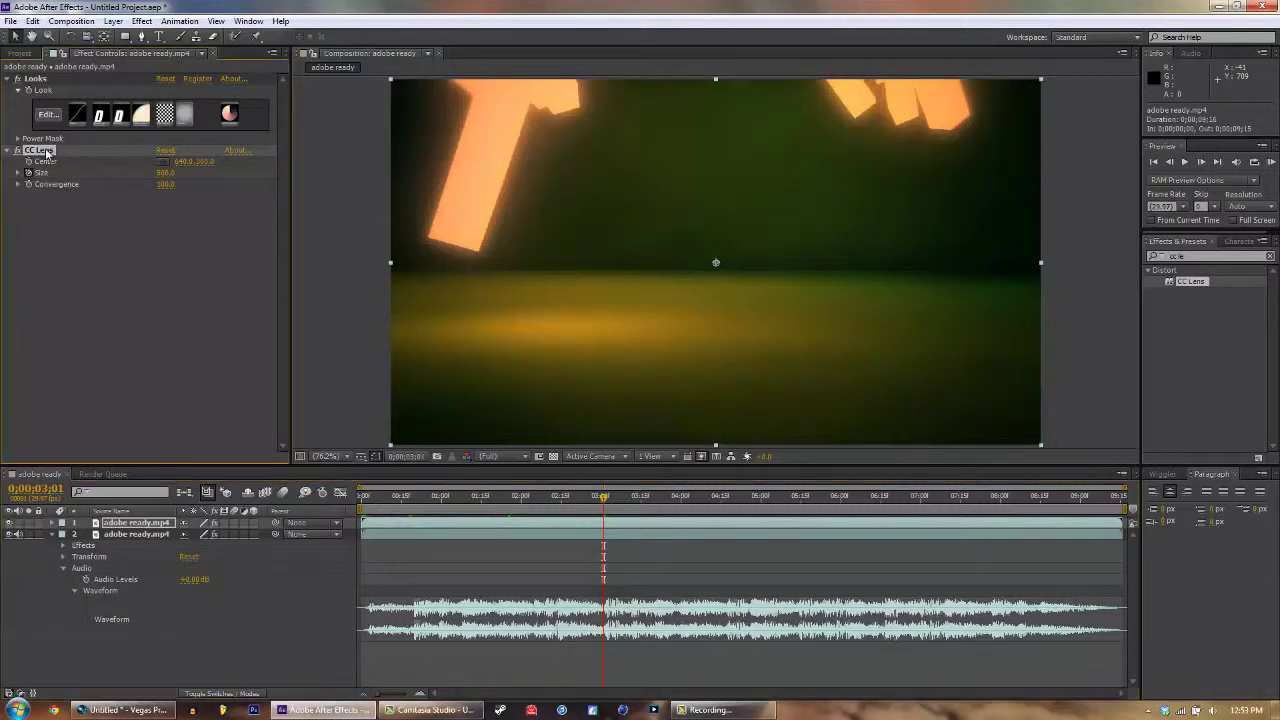
key("Delete")
left_click(113, 527)
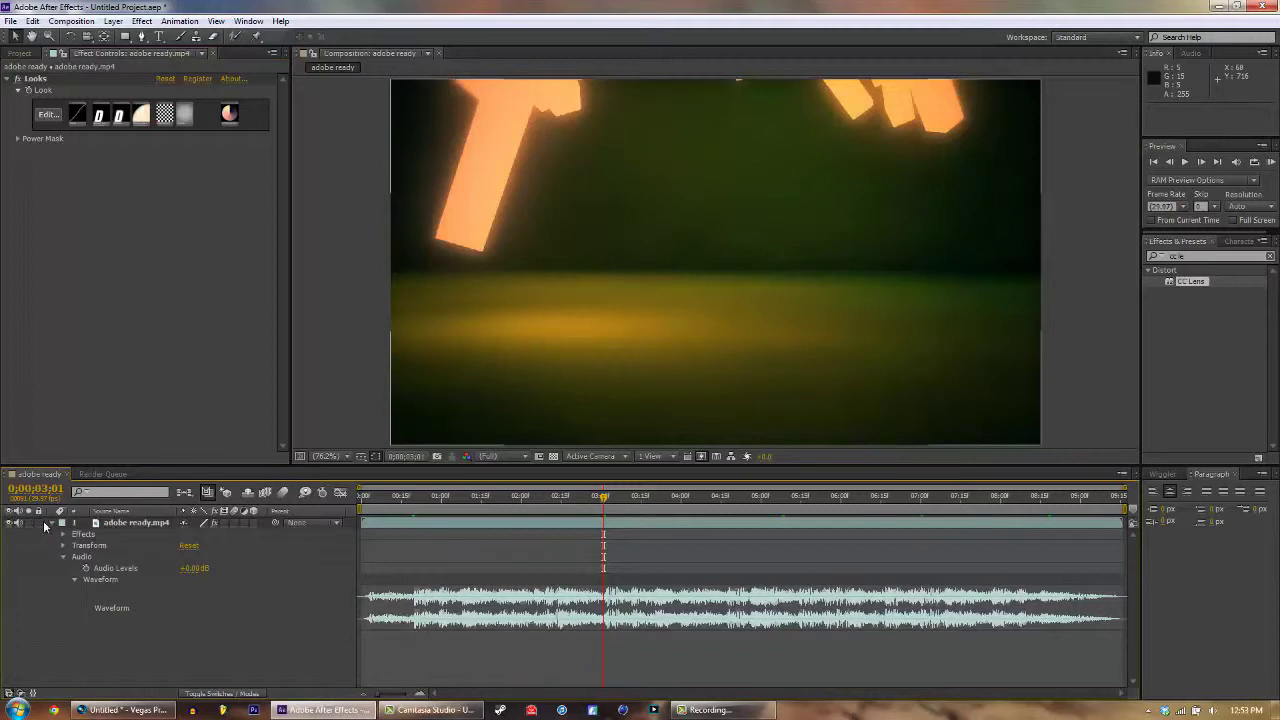
key("Delete")
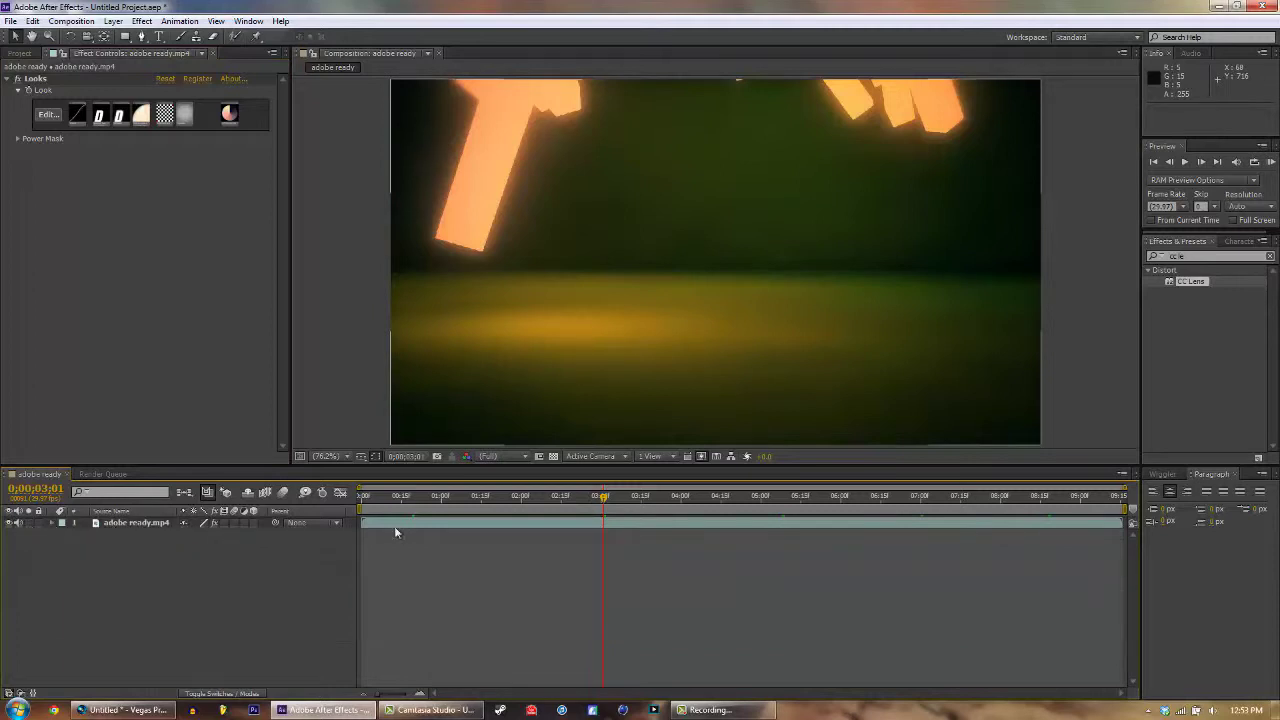
- Select the remaining adobe ready.mp4 layer and clear the Effects & Presets search
left_click(162, 522)
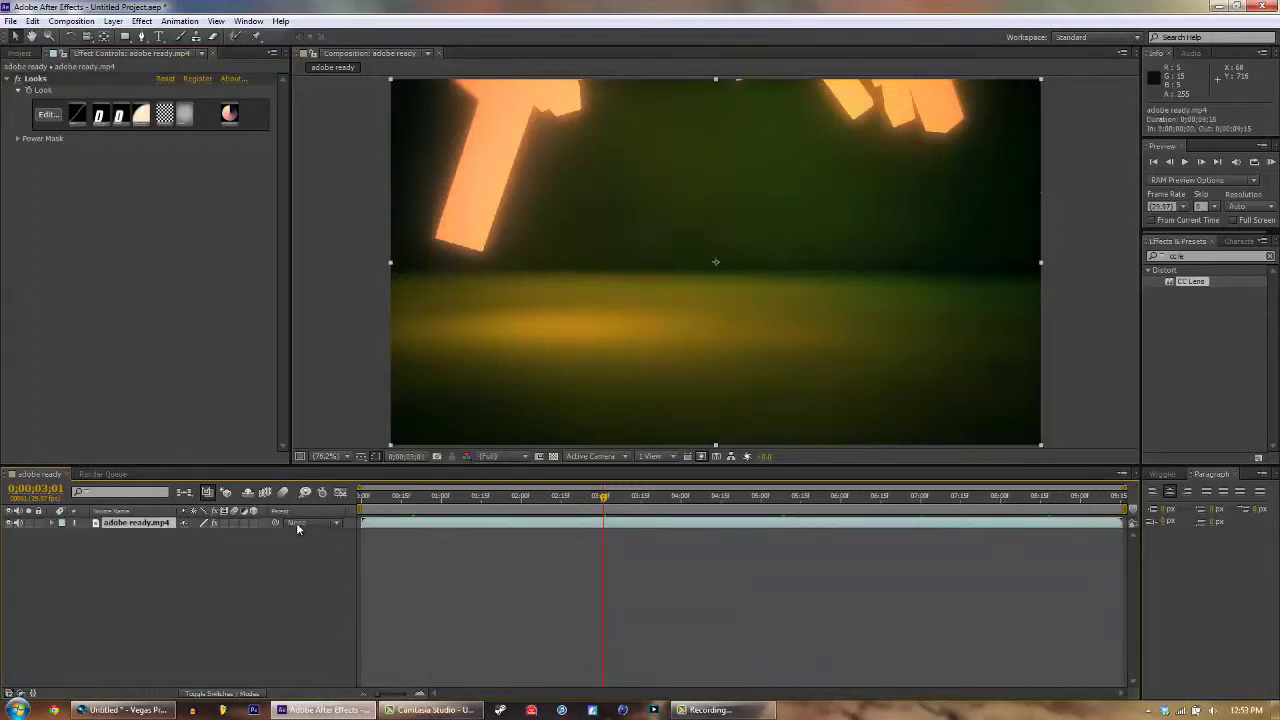
left_click(1270, 257)
left_click(1210, 256)
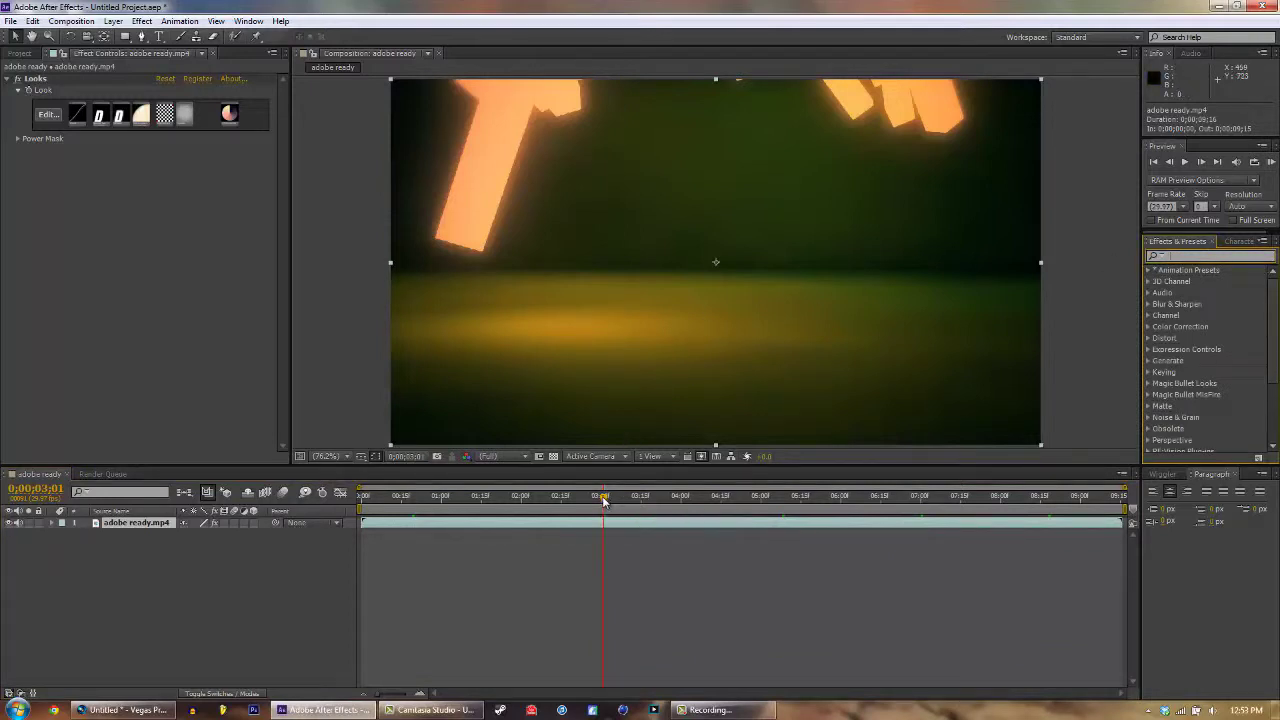
- Preview the intro and park the playhead near 0;00;07;20, where GOOD POINT is fully visible
left_click_drag(607, 507, 996, 519)
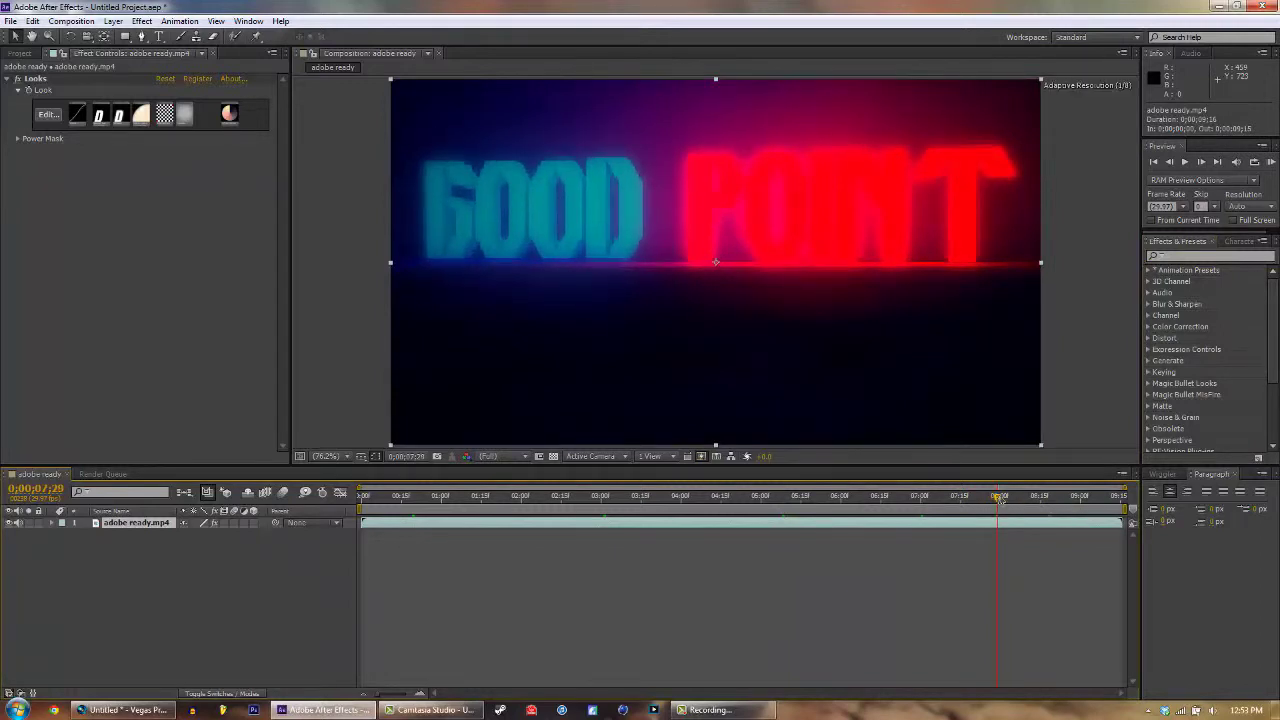
left_click(999, 497)
key("space")
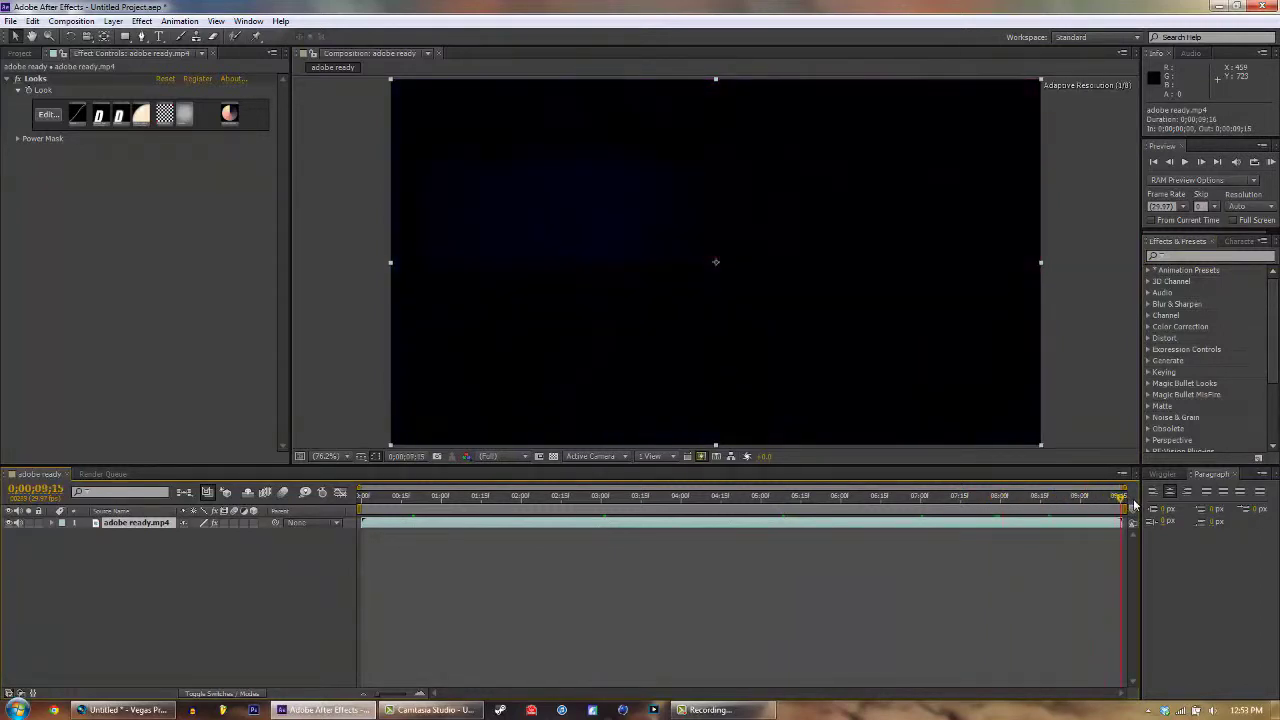
key("space")
key("Page_Up")
key("Page_Up")
key("Page_Up")
key("Page_Up")
key("Page_Up")
key("Page_Up")
key("Page_Up")
key("Page_Up")
key("Page_Up")
key("Page_Up")
key("Page_Up")
key("Page_Up")
key("Page_Up")
key("Page_Up")
key("Page_Up")
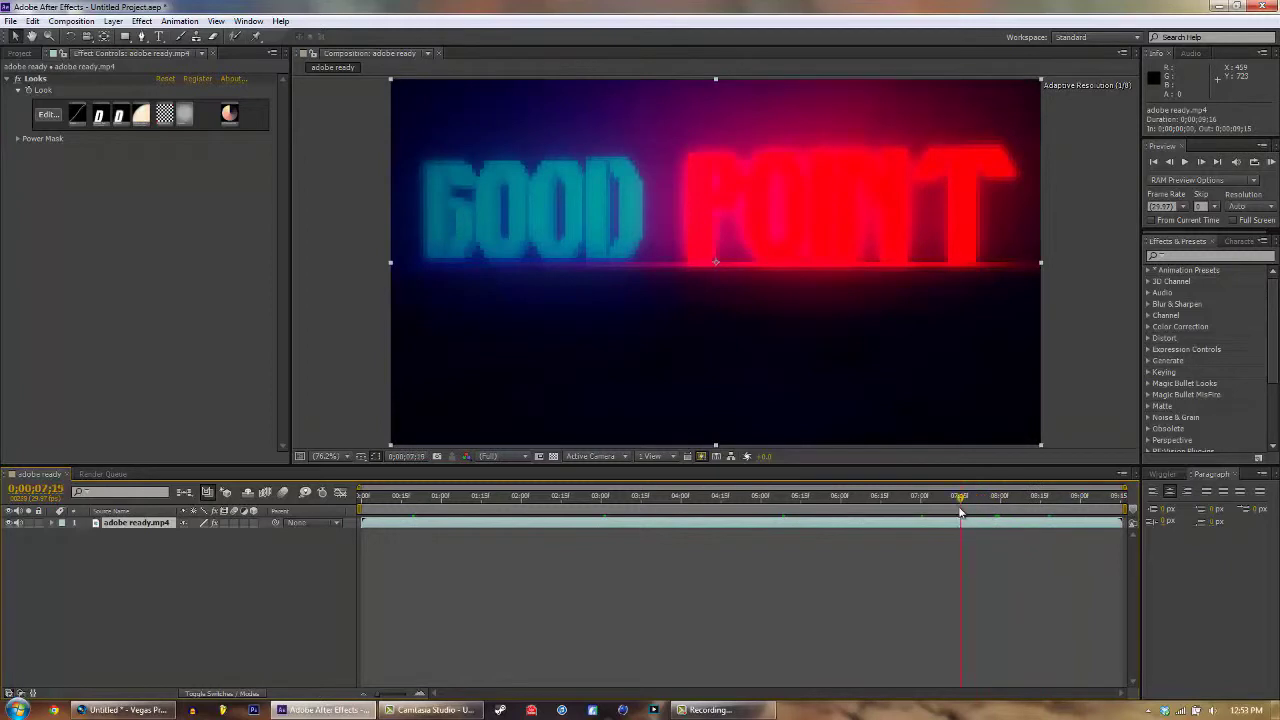
key("End")
left_click_drag(1095, 510, 922, 510)
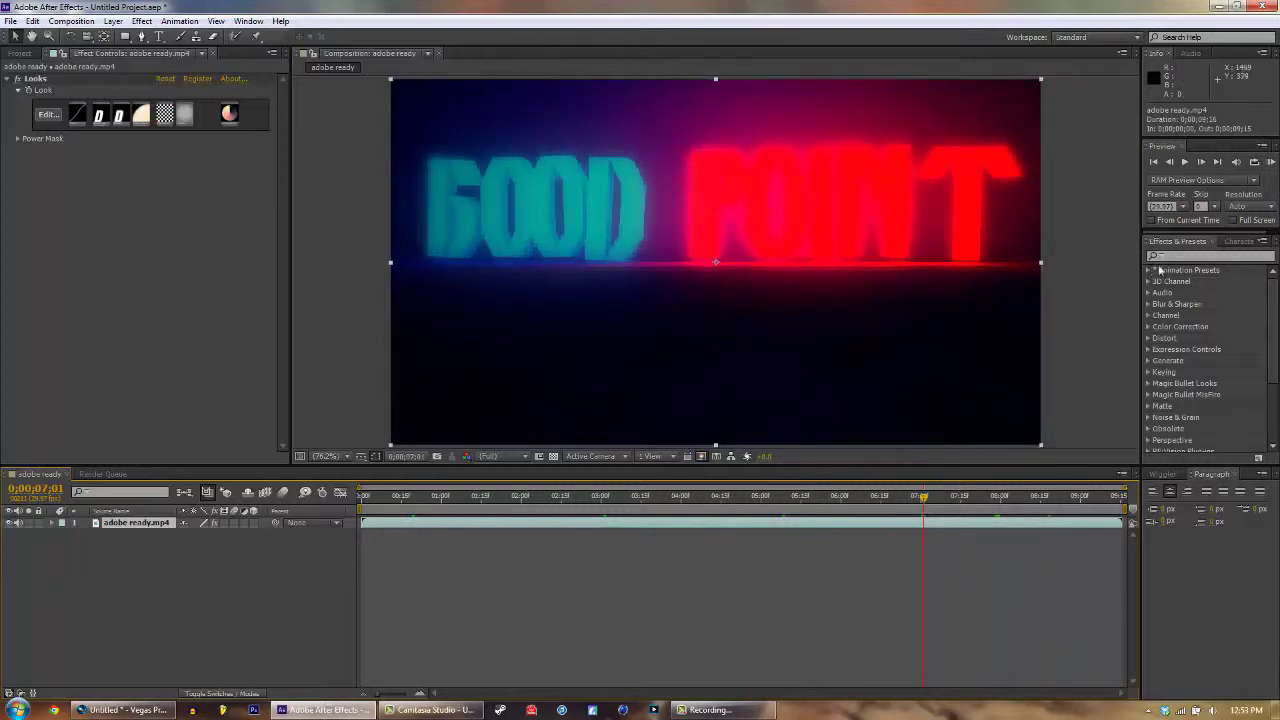
left_click_drag(923, 500, 975, 511)
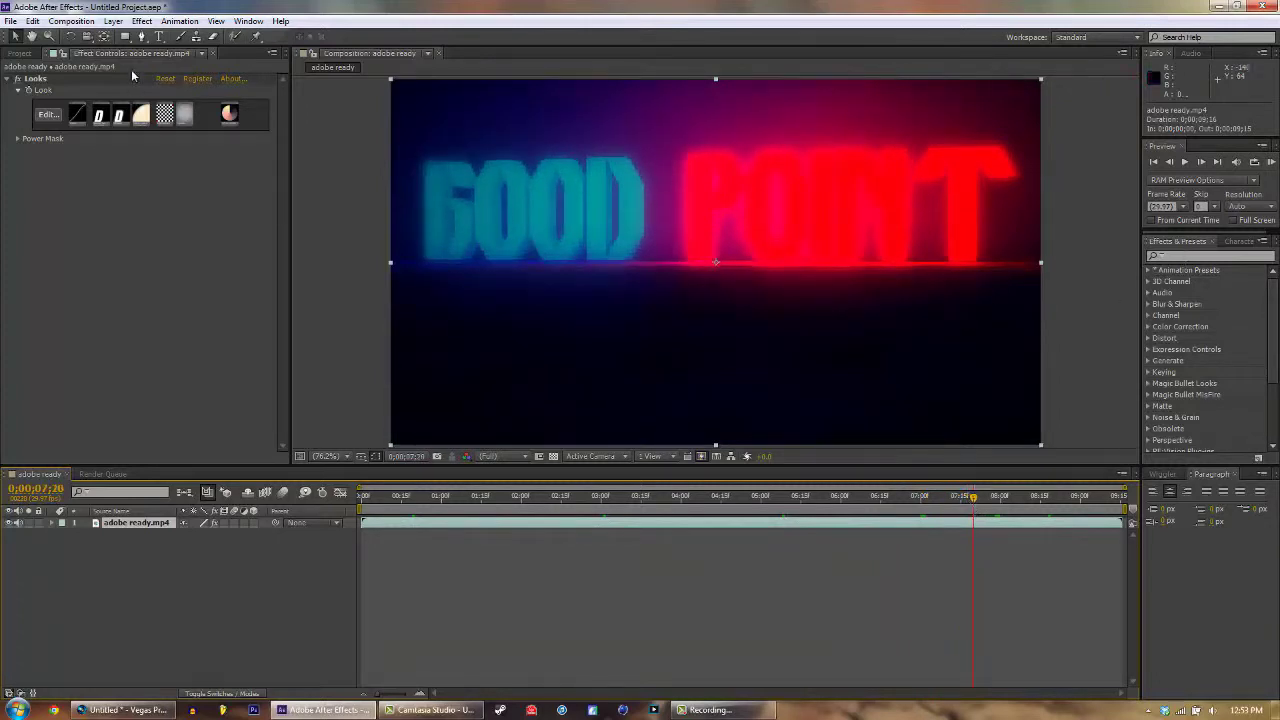
- Add a Text 1 layer over the GOOD POINT title containing the YouTube channel URL
left_click(159, 36)
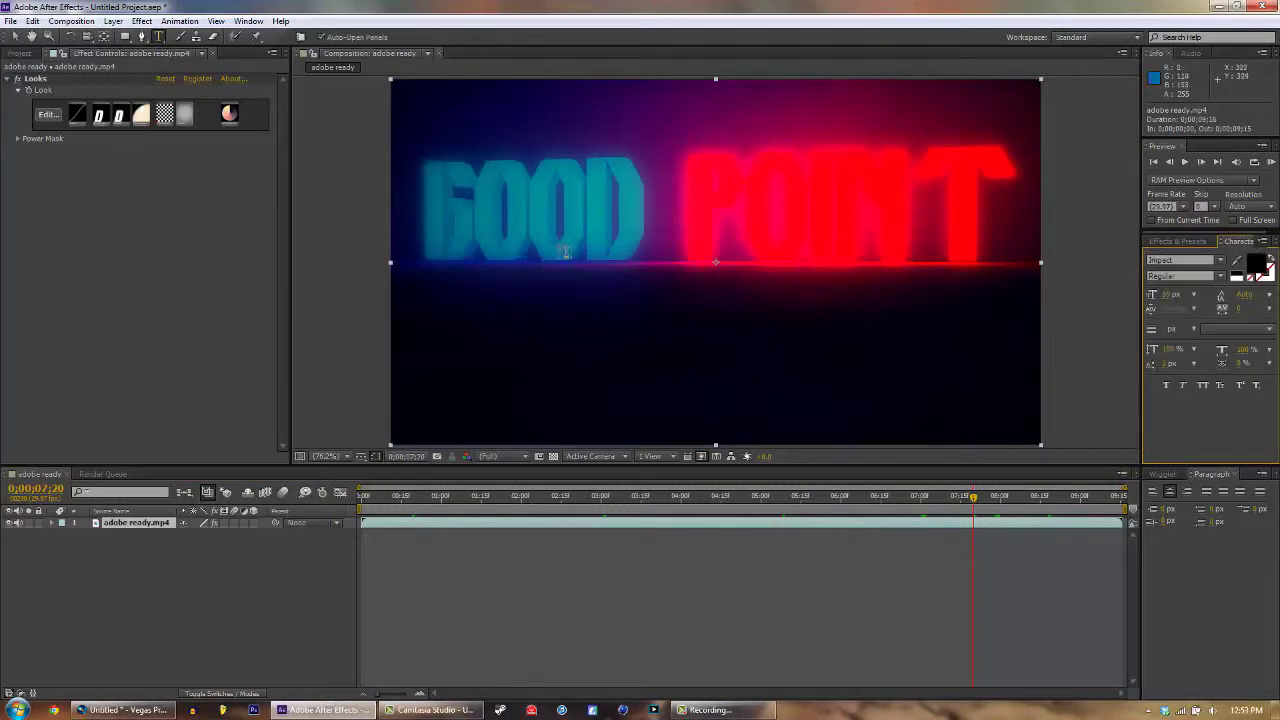
left_click(669, 294)
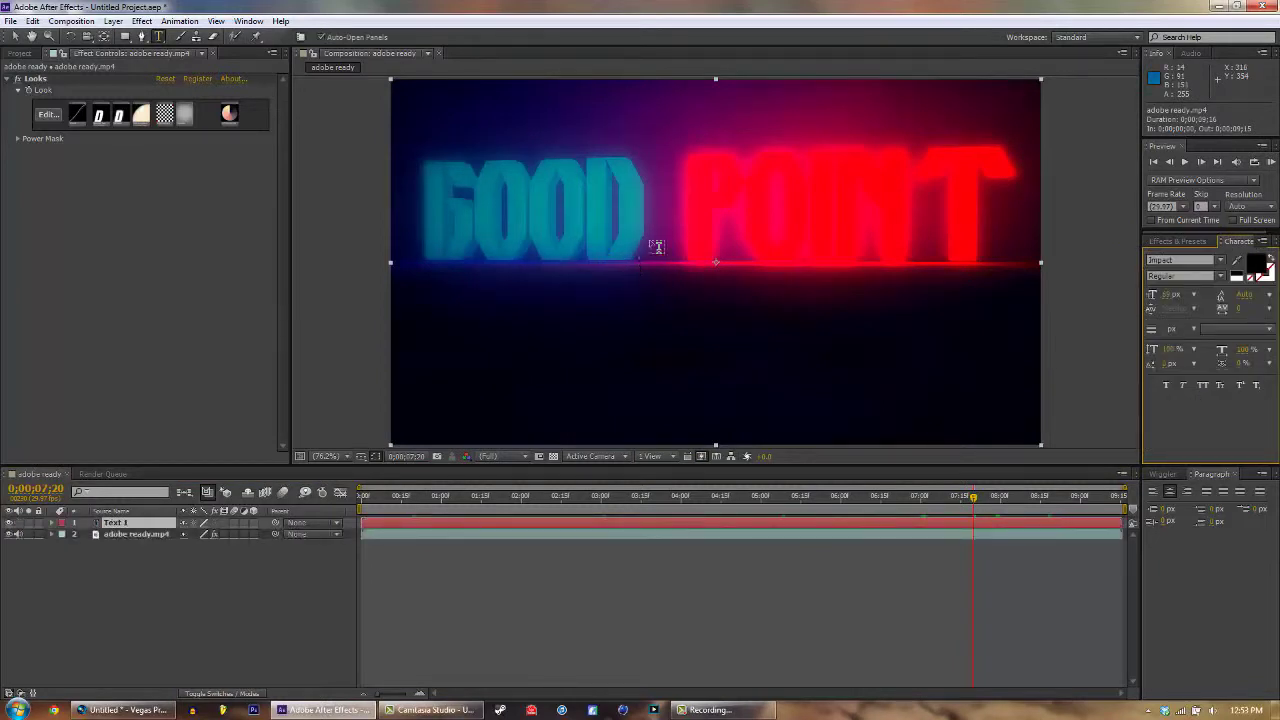
left_click(600, 271)
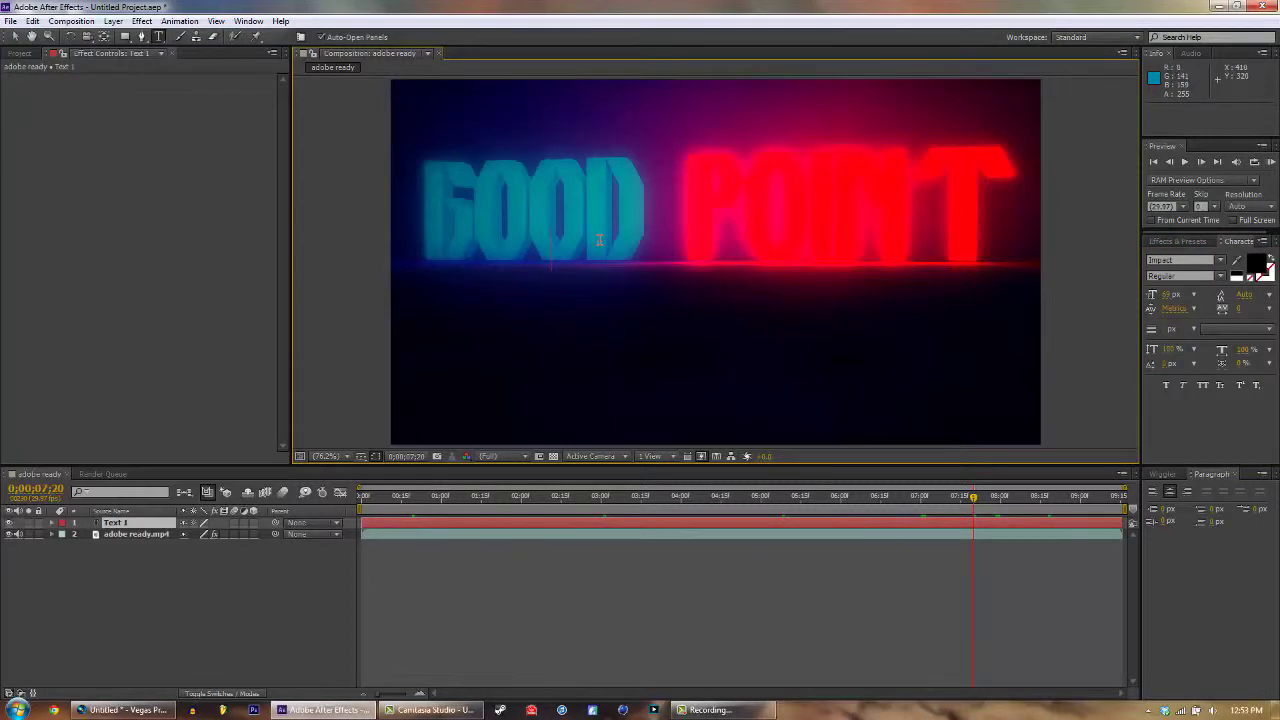
type("you")
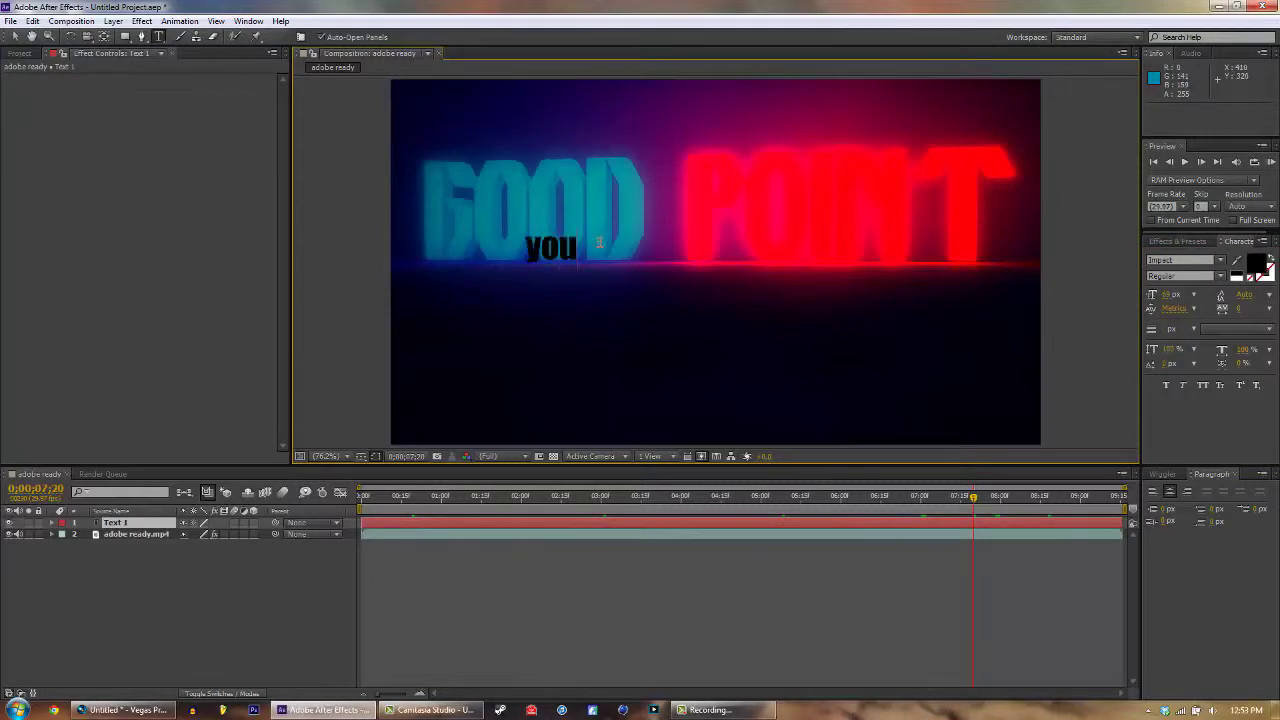
type("tube")
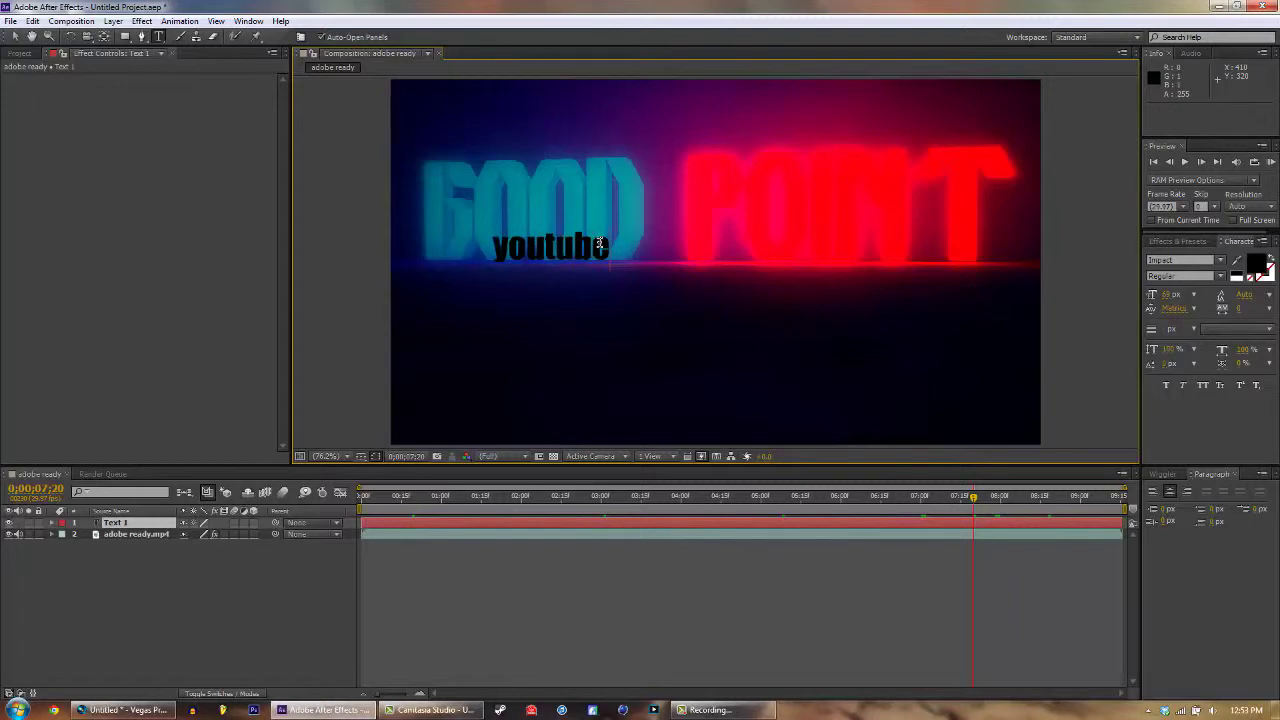
type(".com/")
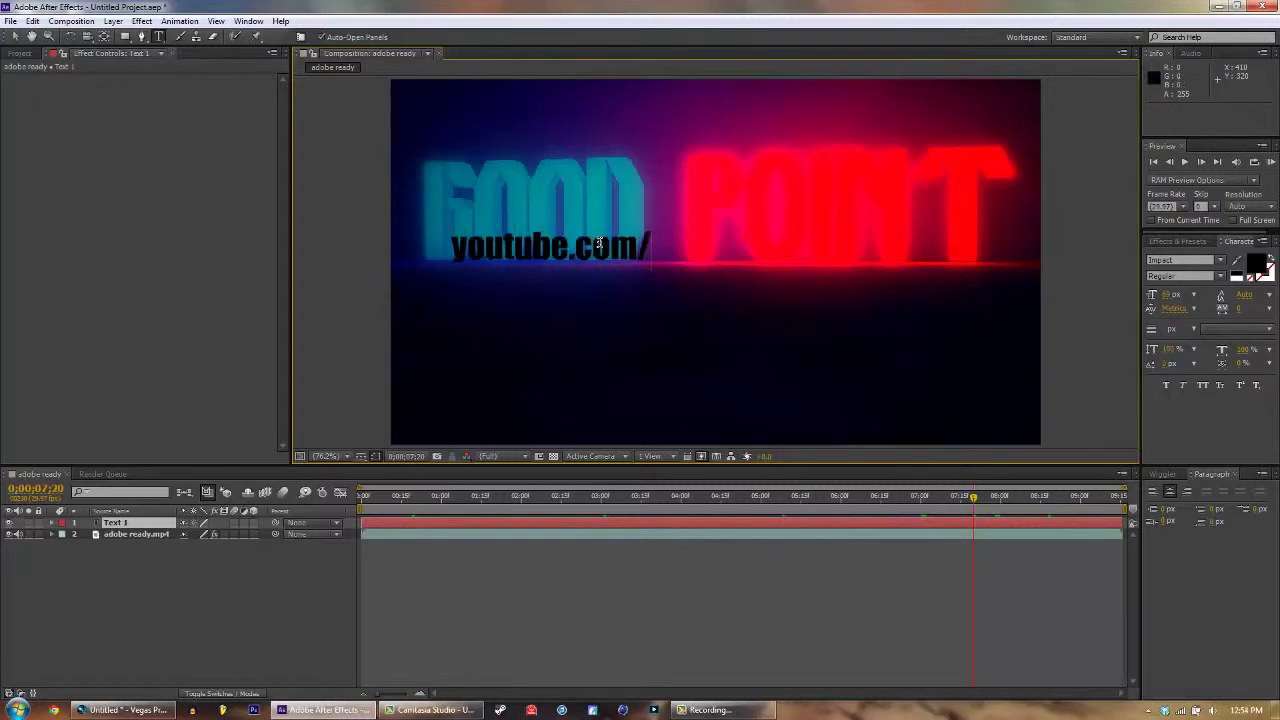
type("jumbovid")
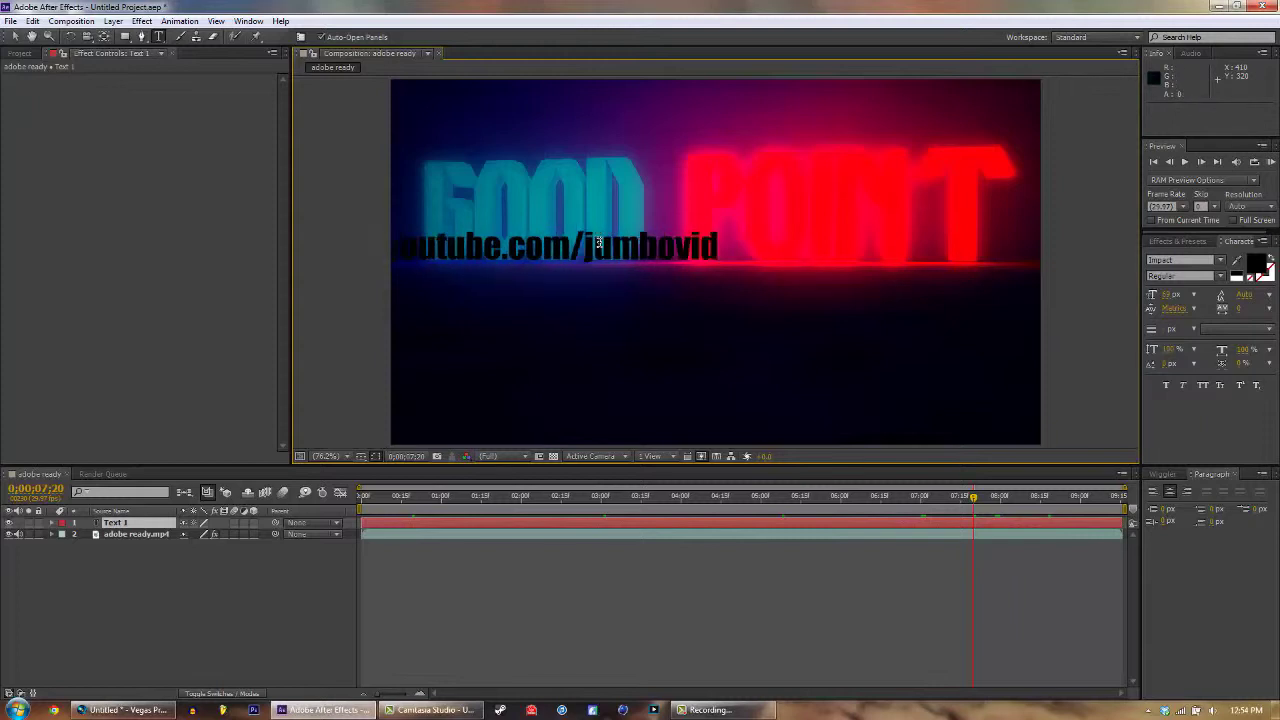
type("eos01")
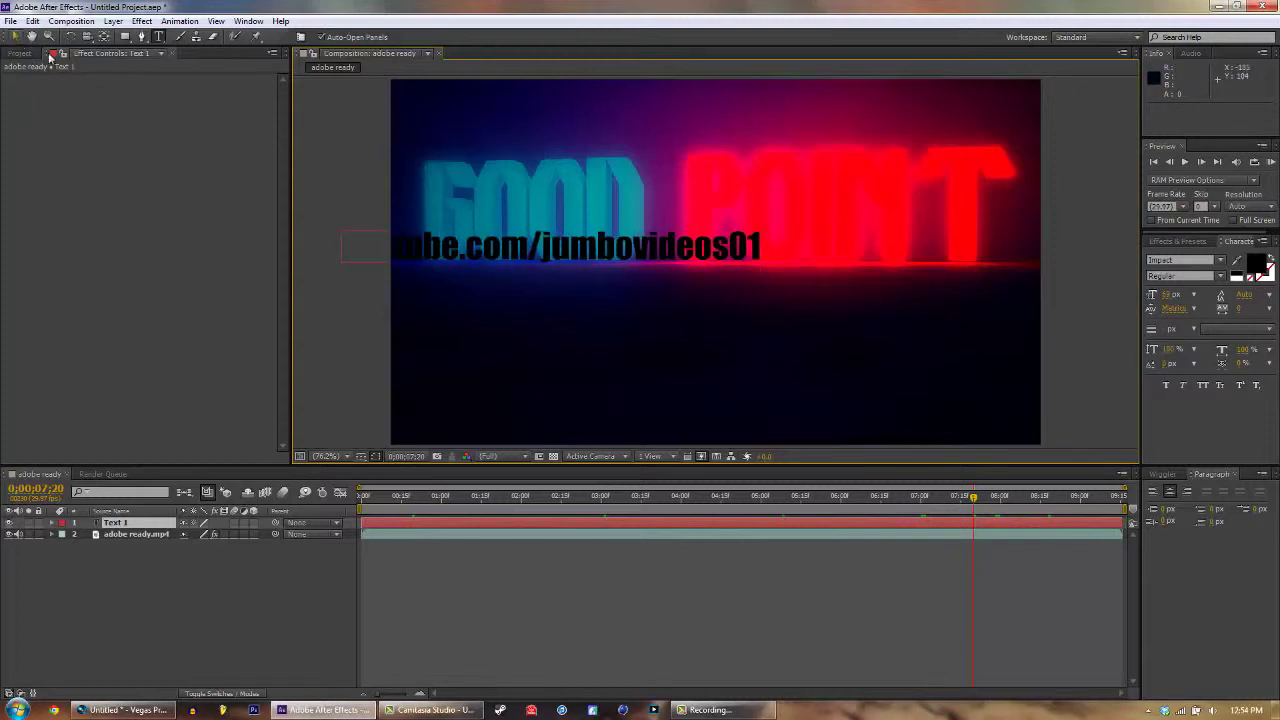
left_click_drag(762, 246, 340, 245)
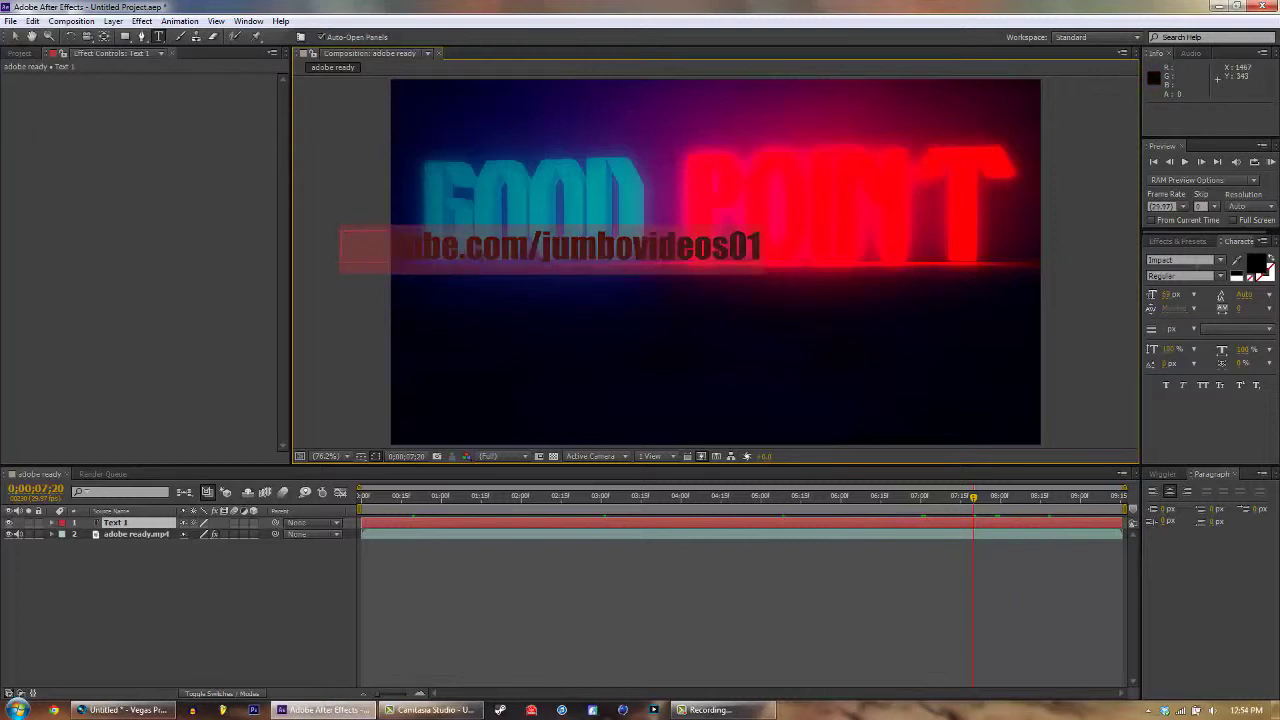
- Set the URL text to TYPOGRAPH PRO UltraLight with a white fill
left_click(1182, 260)
type("Typ")
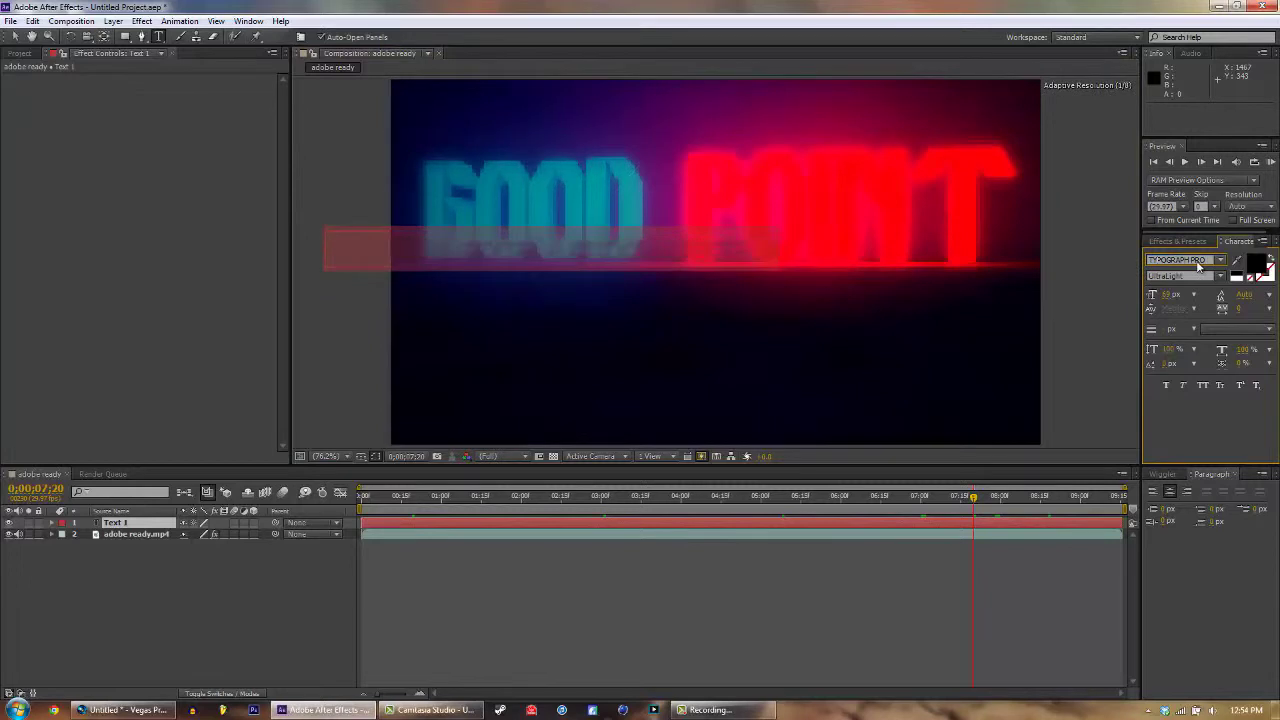
left_click(1193, 276)
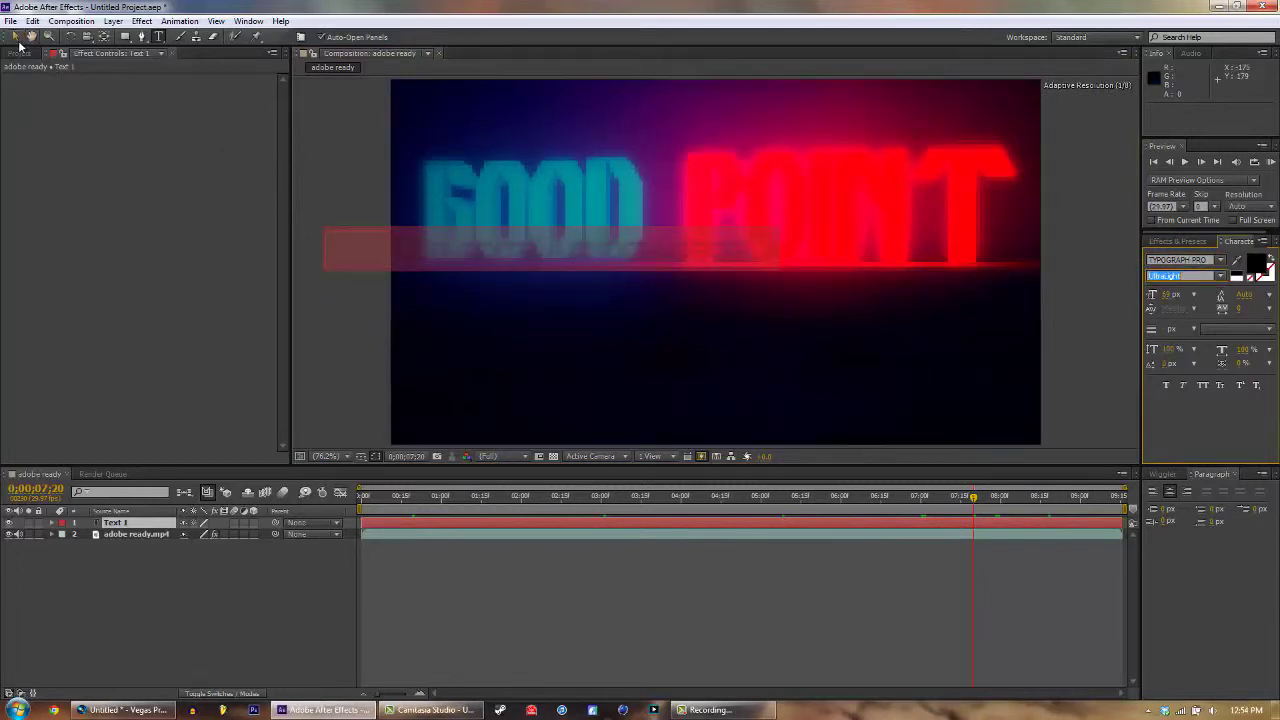
left_click(1252, 268)
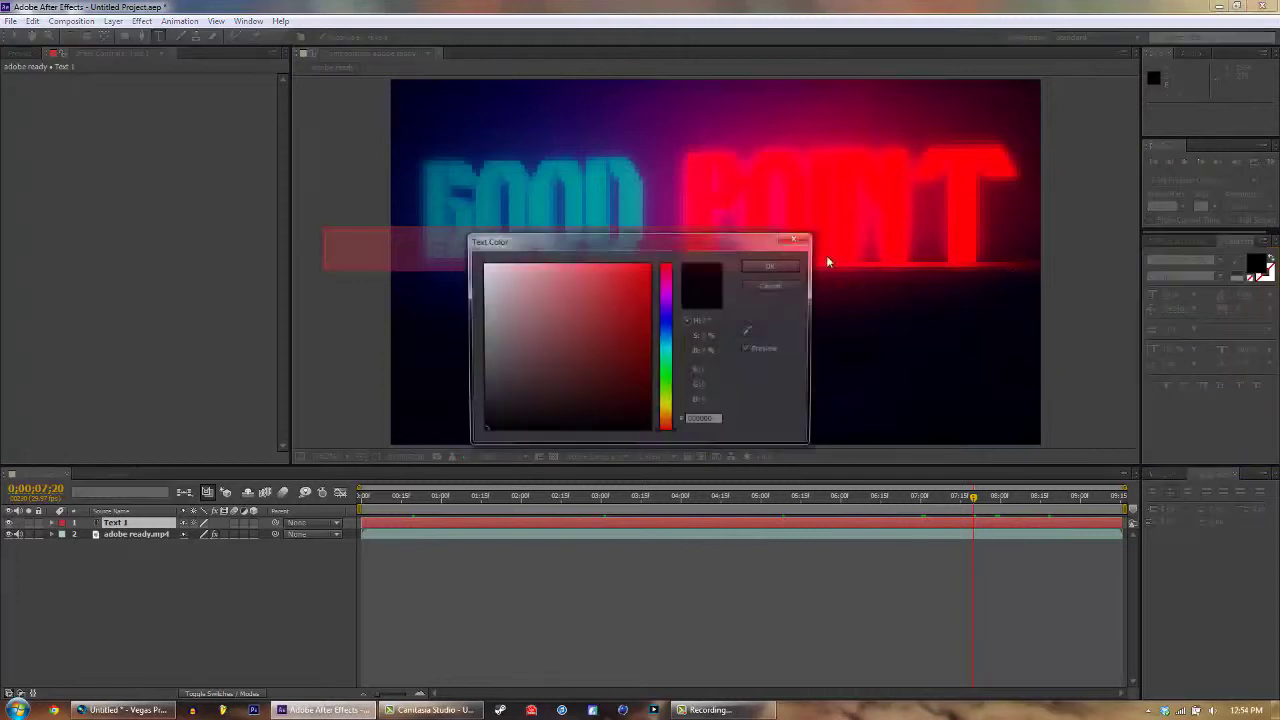
left_click_drag(514, 286, 438, 237)
left_click(772, 265)
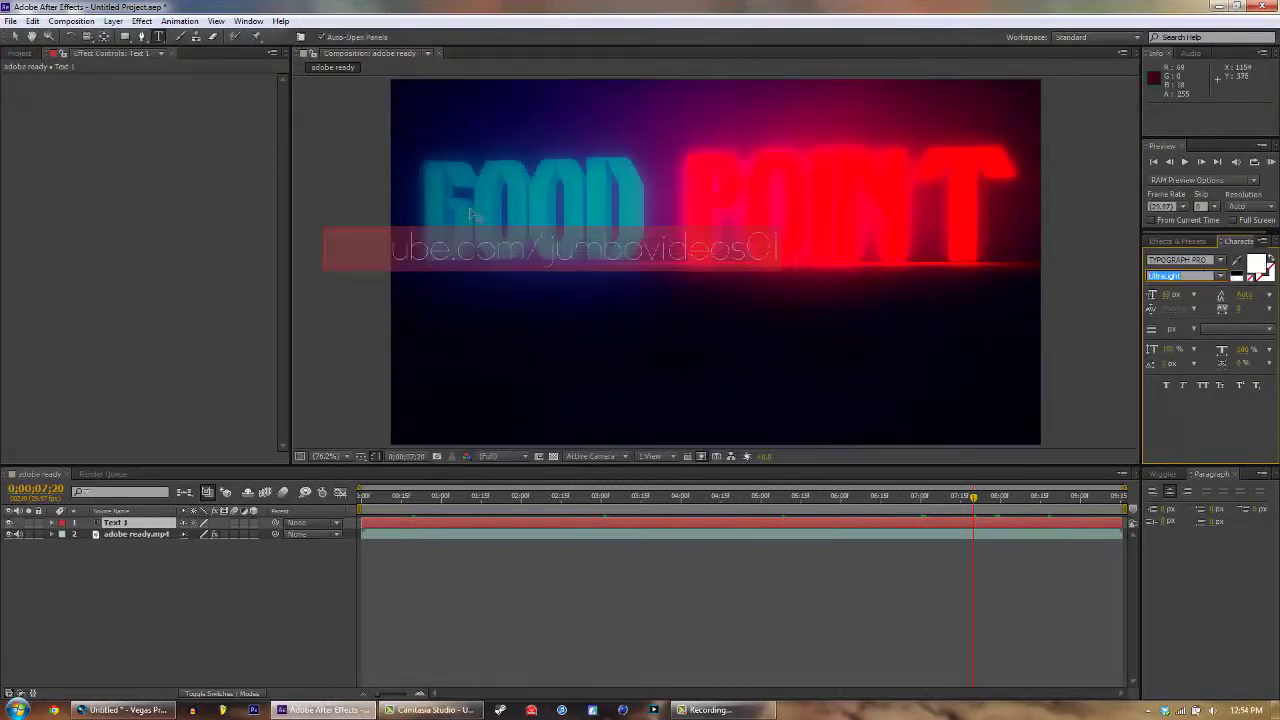
- Move the URL text layer below the GOOD POINT title
left_click(15, 36)
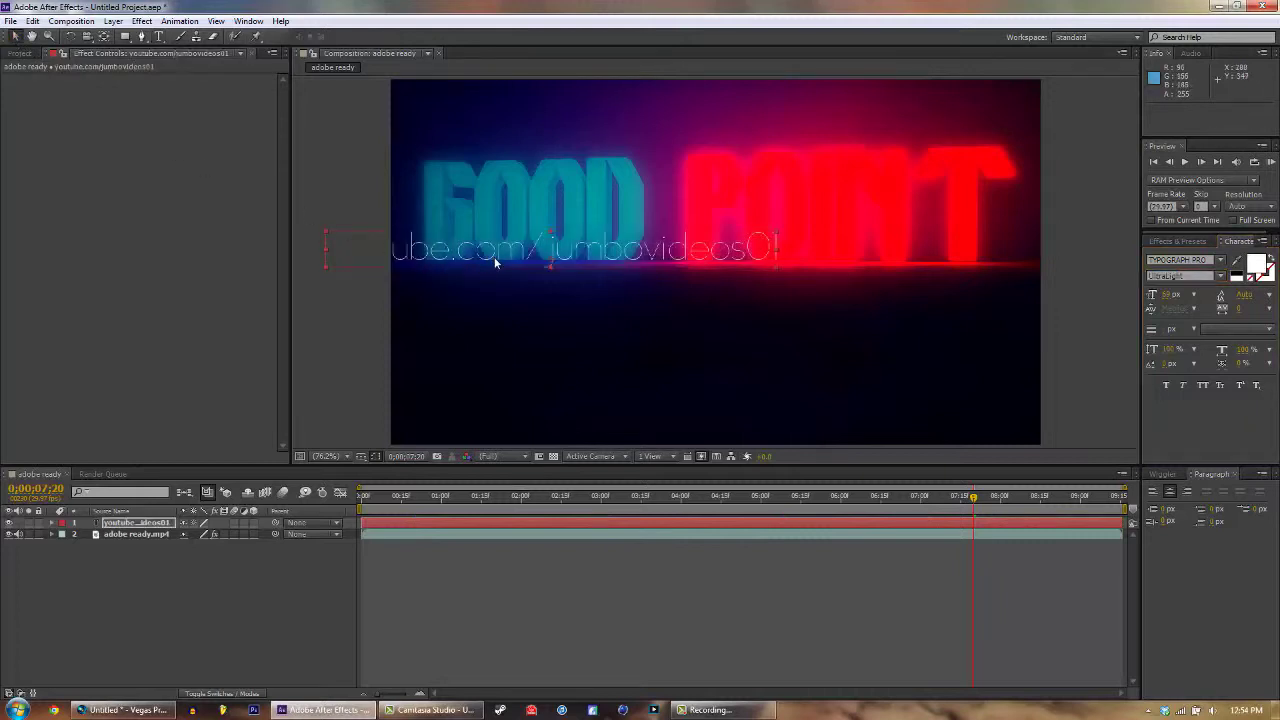
left_click_drag(491, 253, 660, 350)
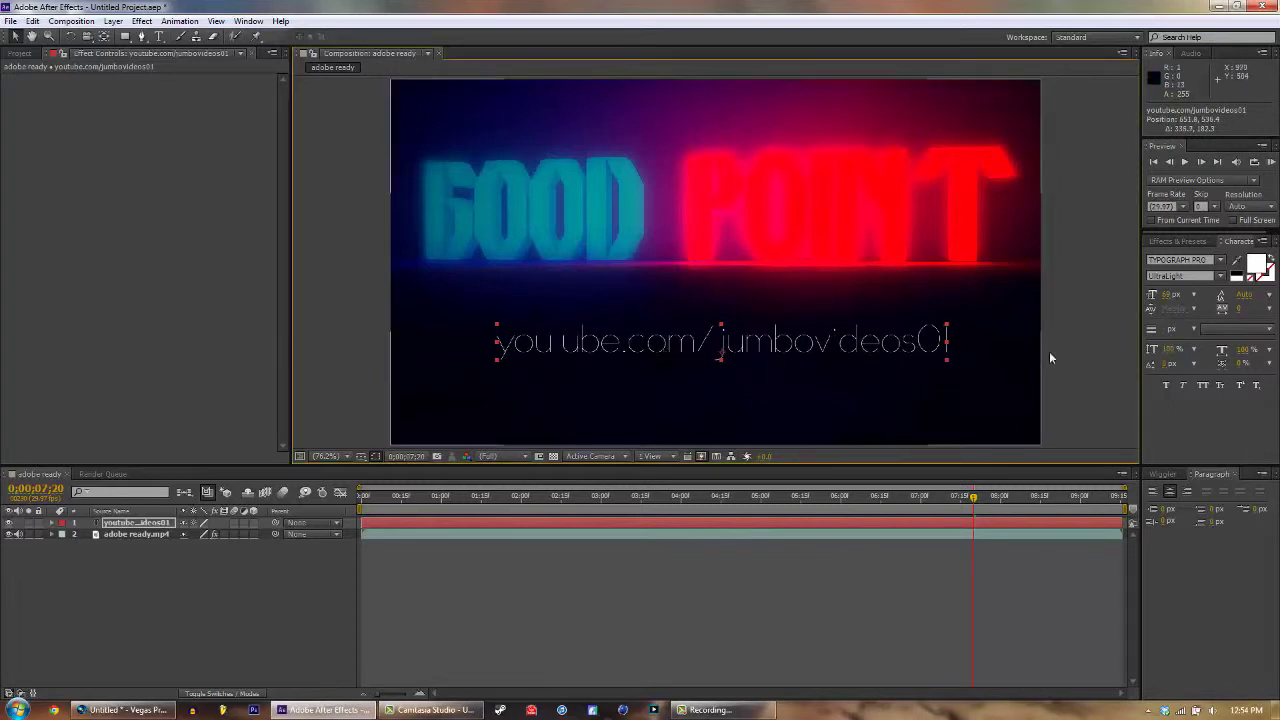
left_click(1085, 333)
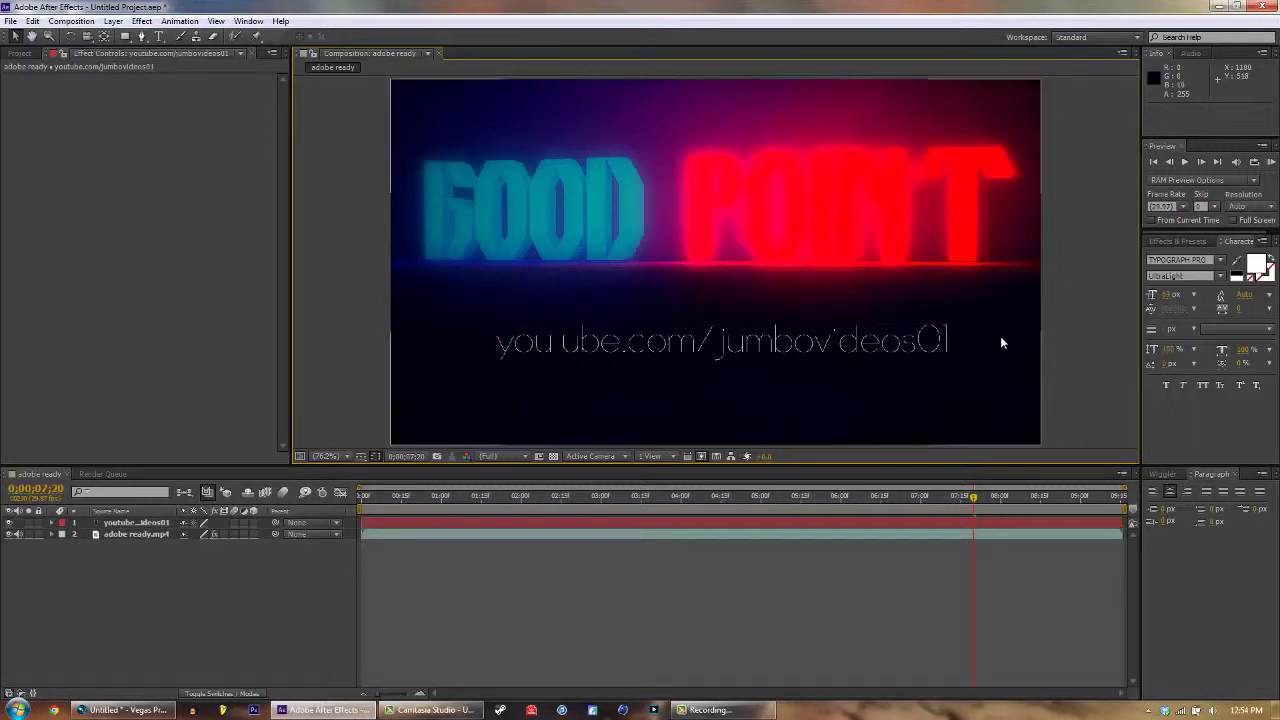
- Apply the Typewriter animation preset, found by searching 'typew', to the URL text layer
left_click(1190, 242)
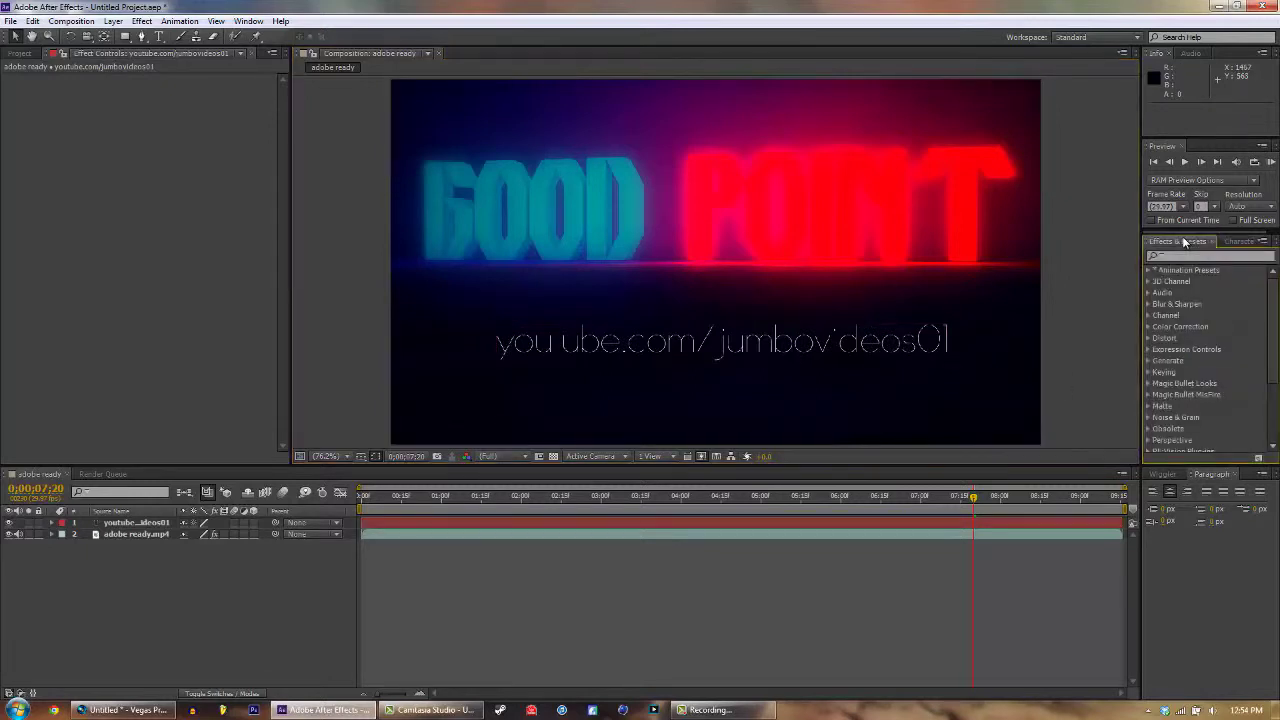
left_click(1198, 256)
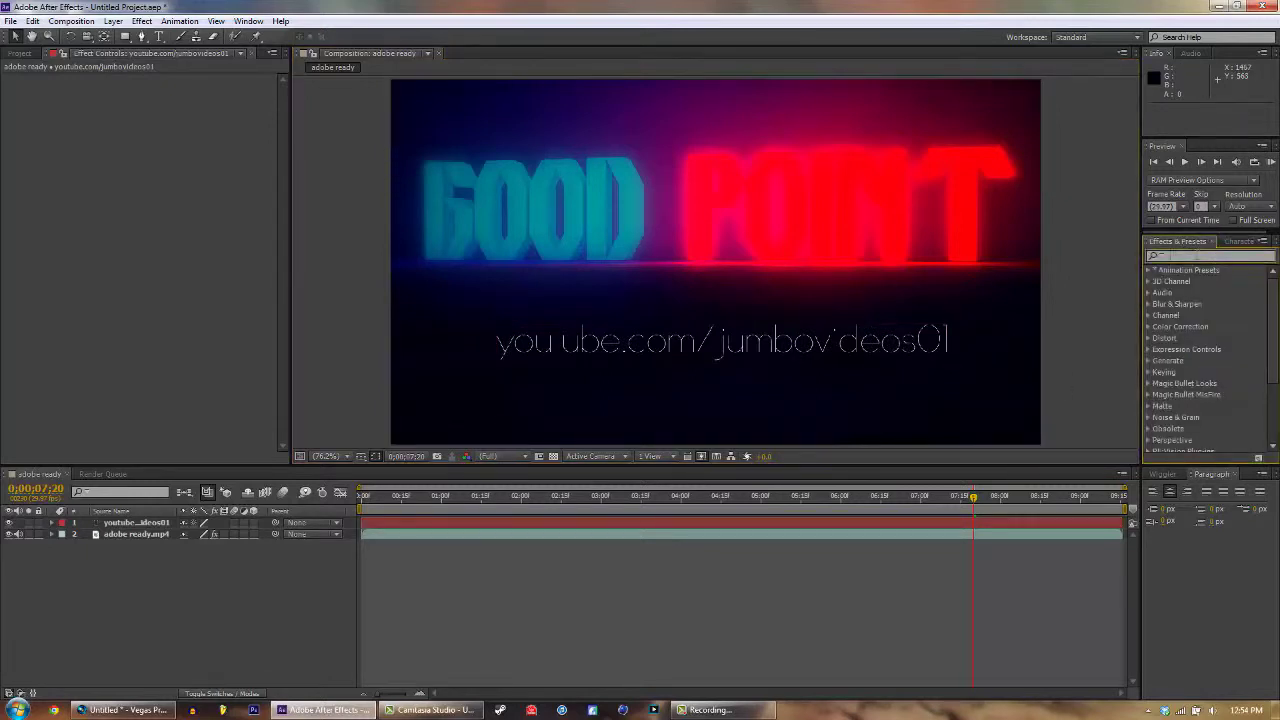
type("typew")
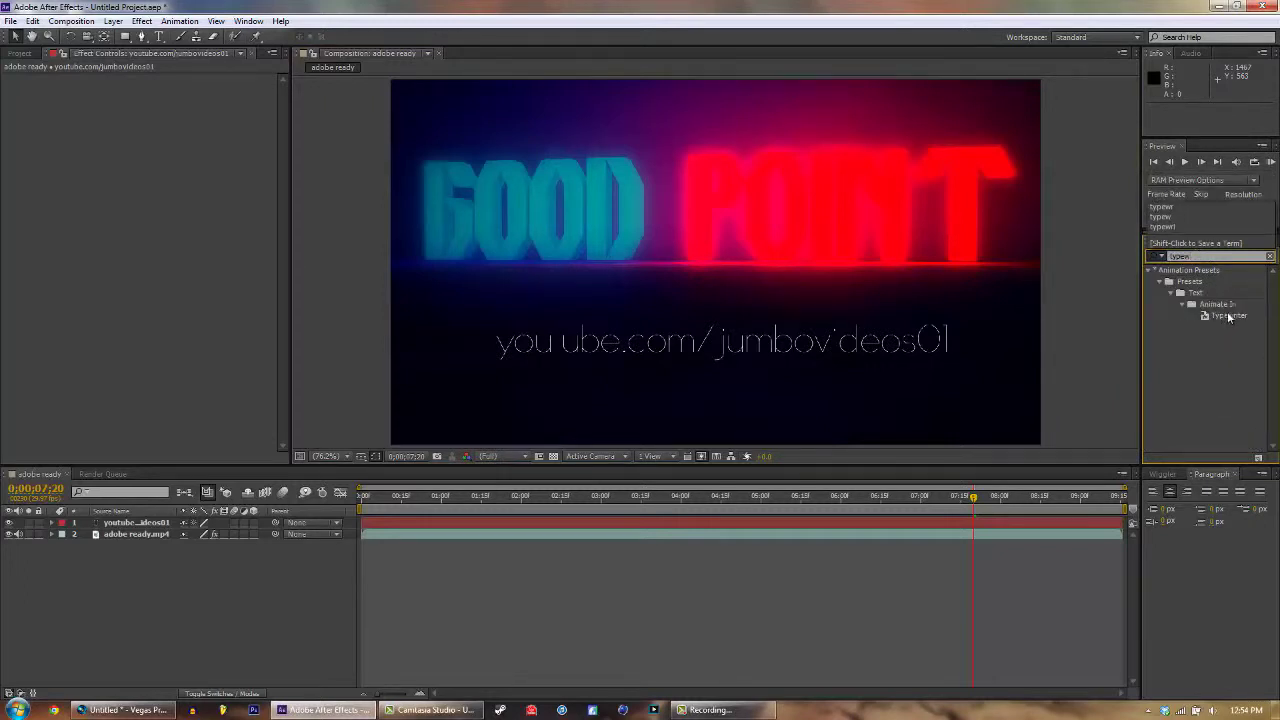
left_click_drag(1225, 314, 784, 337)
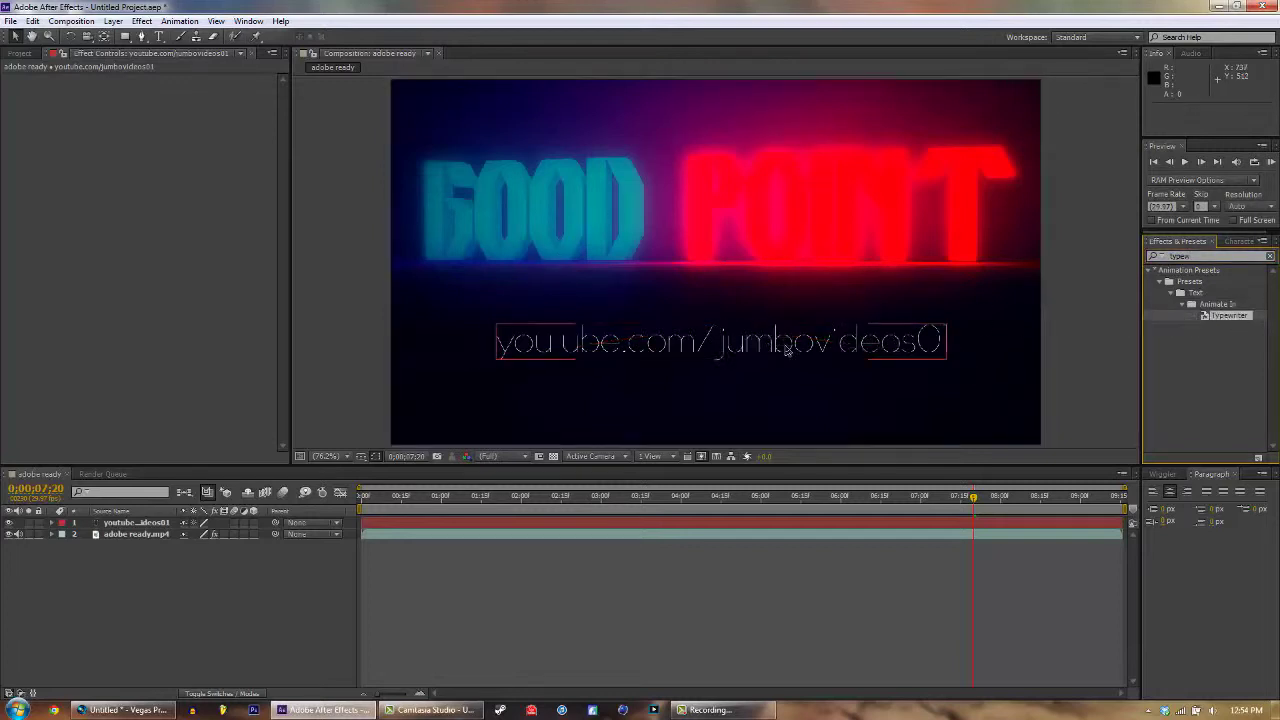